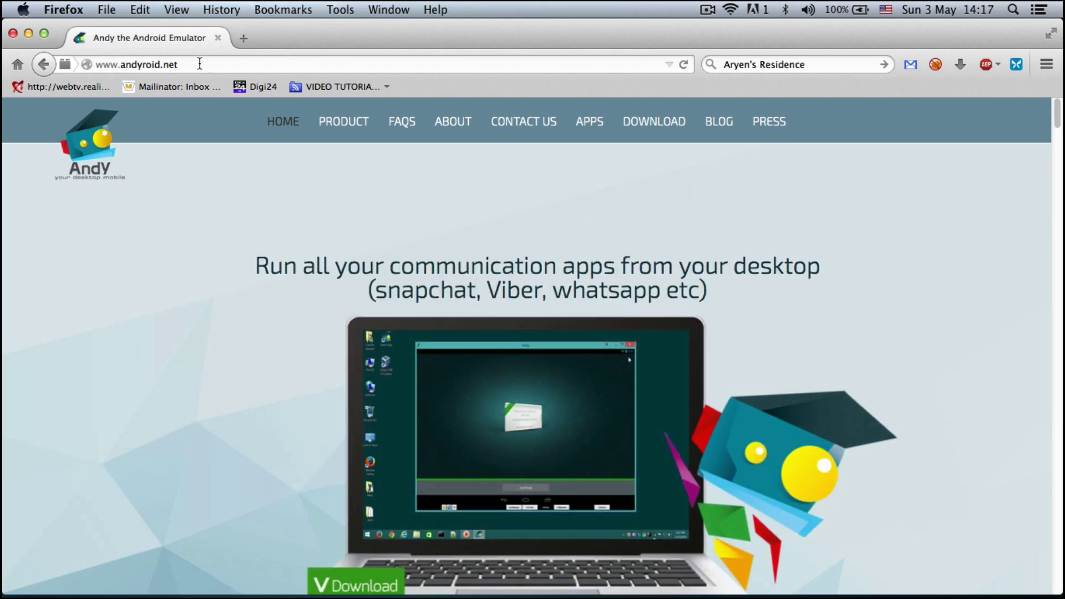
Step: Start the Andy_OSX_v43.dmg download from DOWNLOAD in andyroid.net's top navigation
click(648, 128)
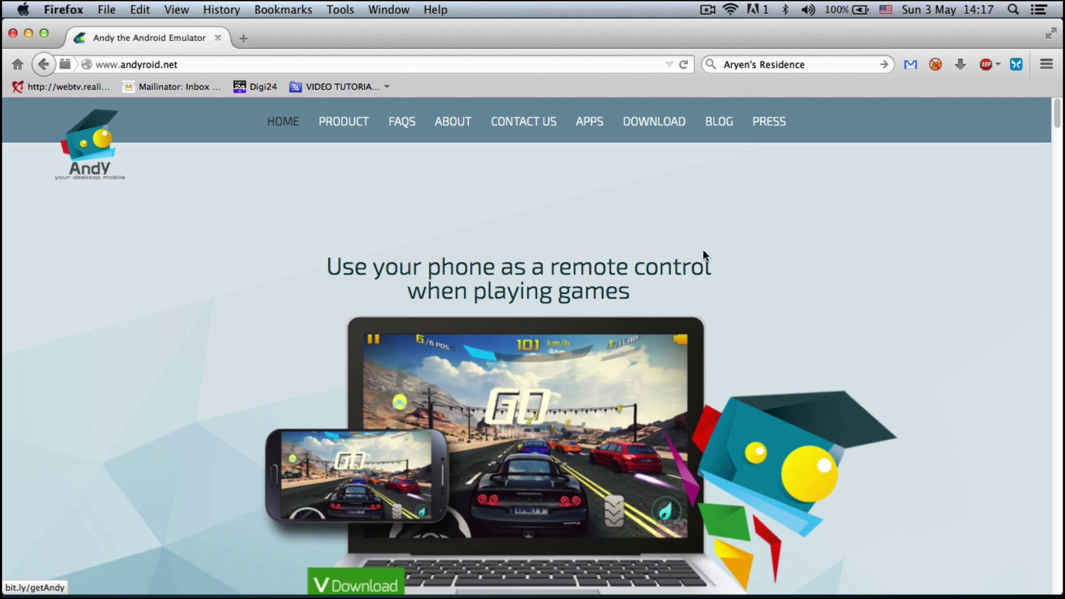
Step: Cancel the Andy_OSX_v43.dmg save prompt, retry the download, and cancel it again
scroll(88, 439, down, 7)
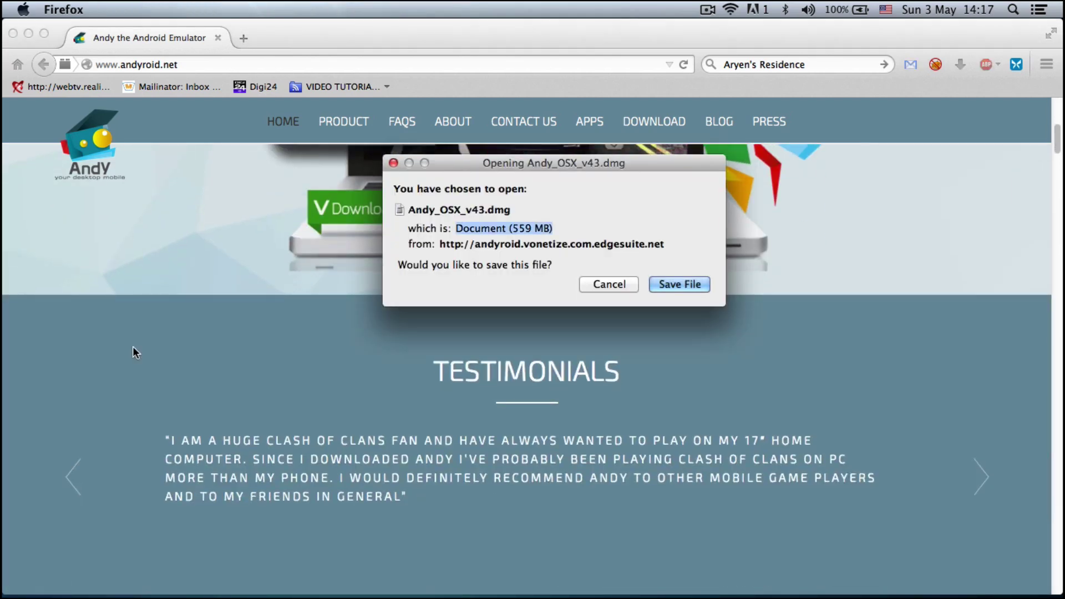
click(601, 283)
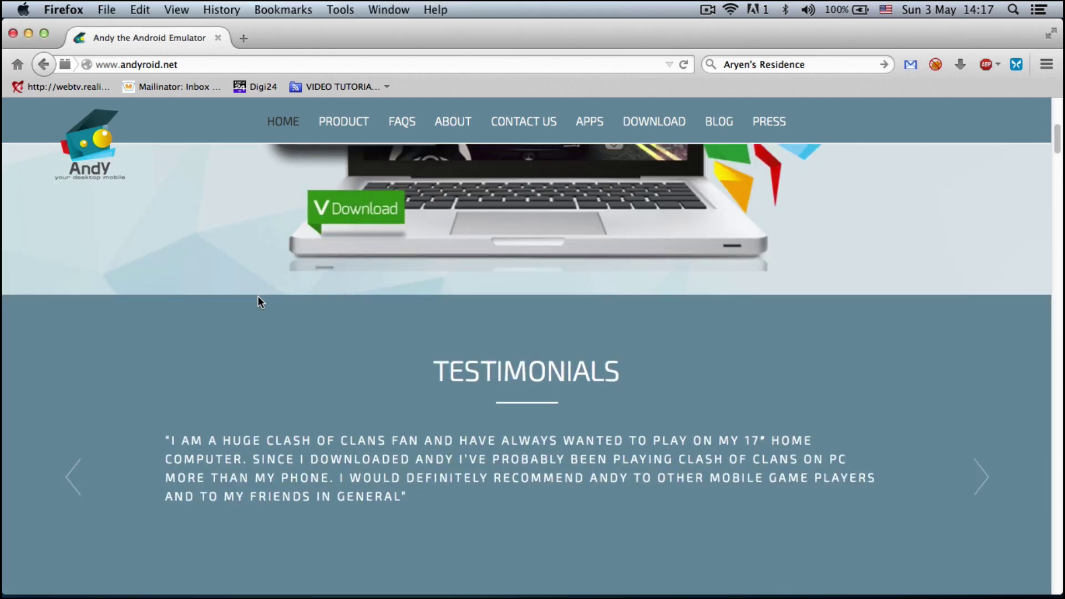
scroll(259, 300, up, 7)
scroll(258, 296, down, 7)
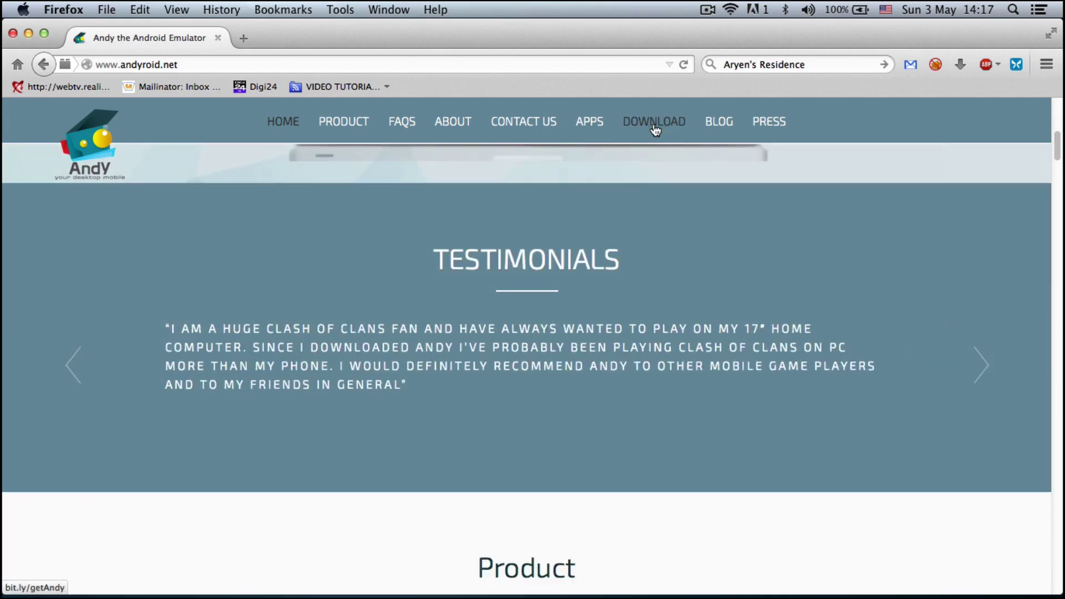
click(655, 127)
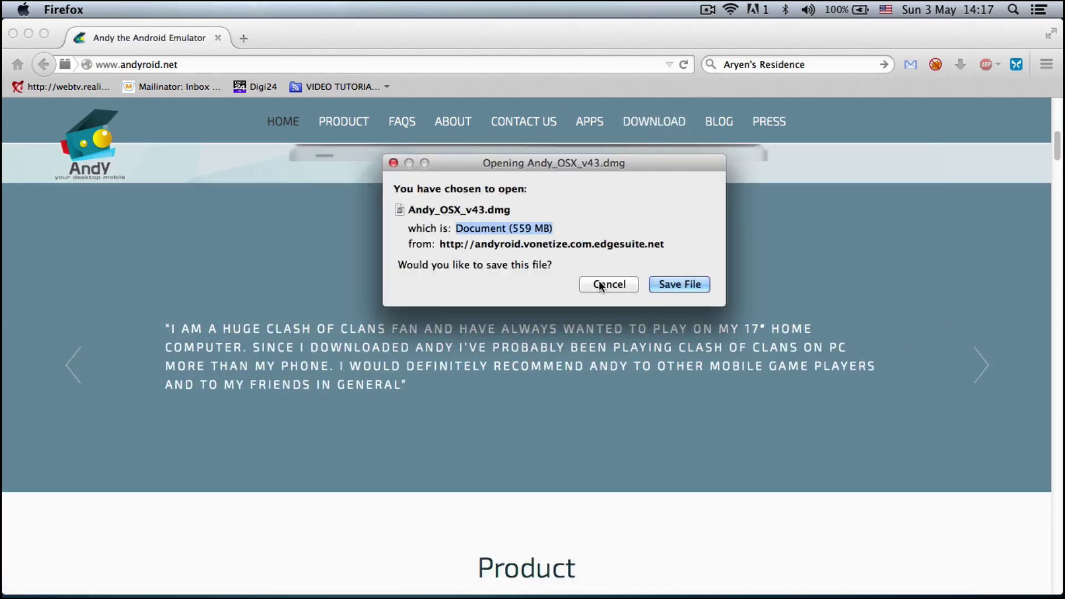
click(609, 286)
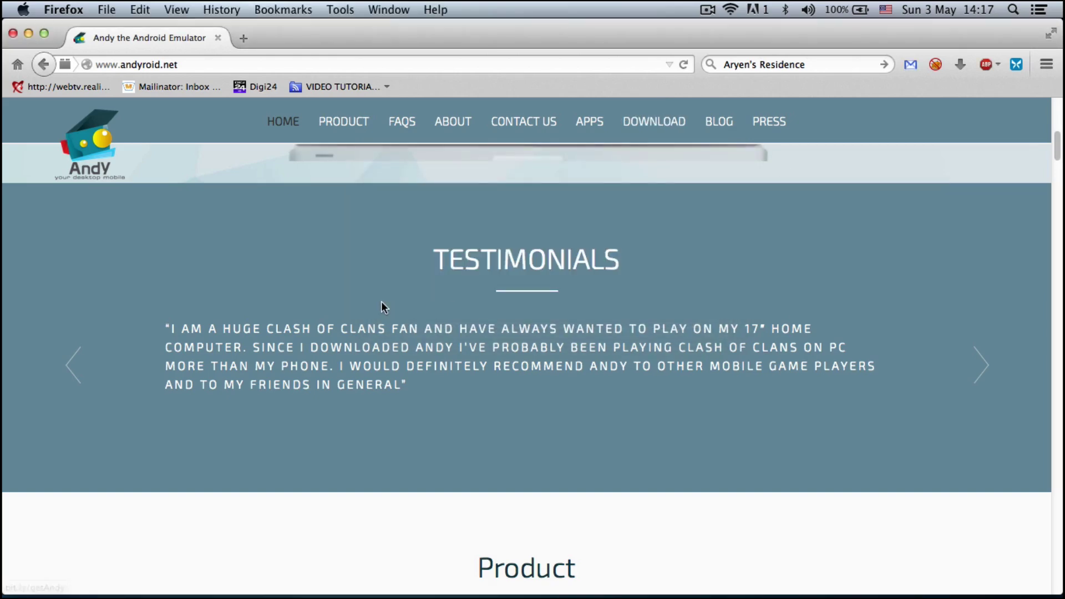
scroll(381, 304, down, 4)
scroll(382, 305, down, 5)
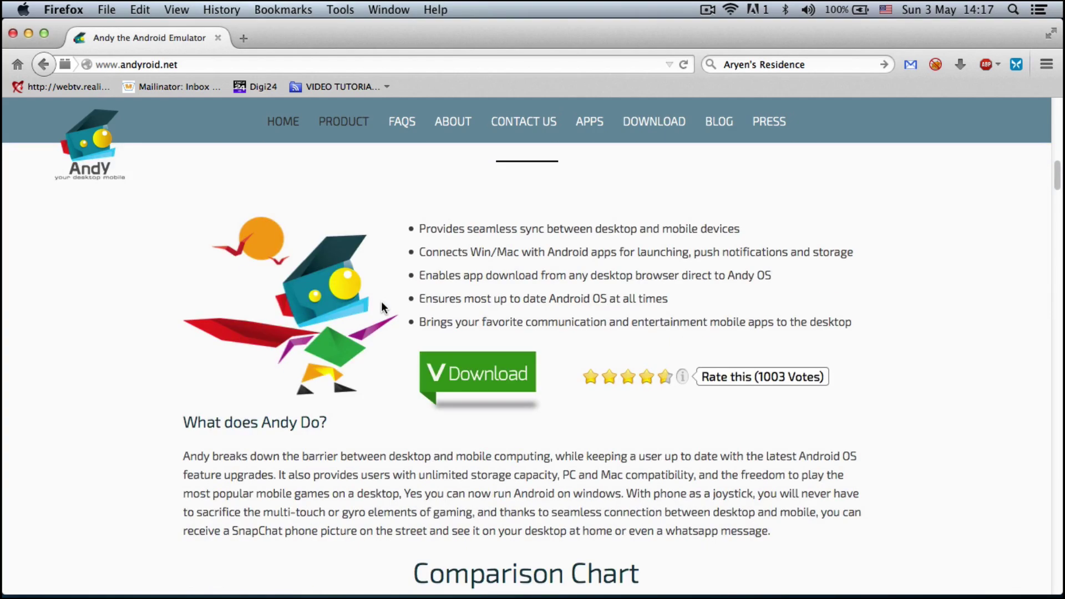
Step: Highlight the Windows/Mac compatibility line, then scroll to the Andy/BlueStacks/YouWave comparison chart
drag(439, 253, 532, 253)
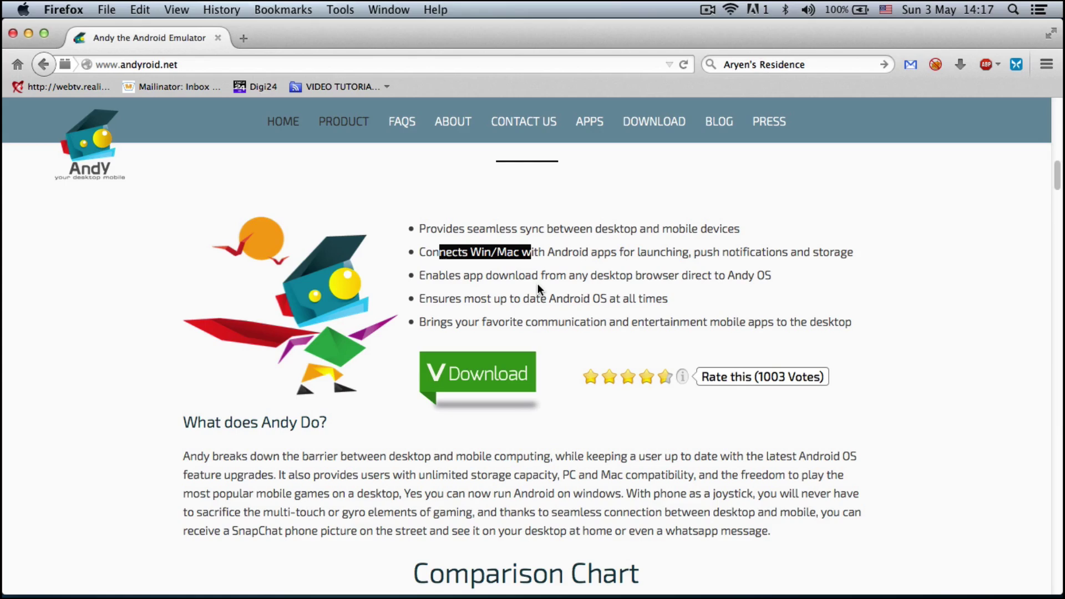
scroll(537, 284, down, 7)
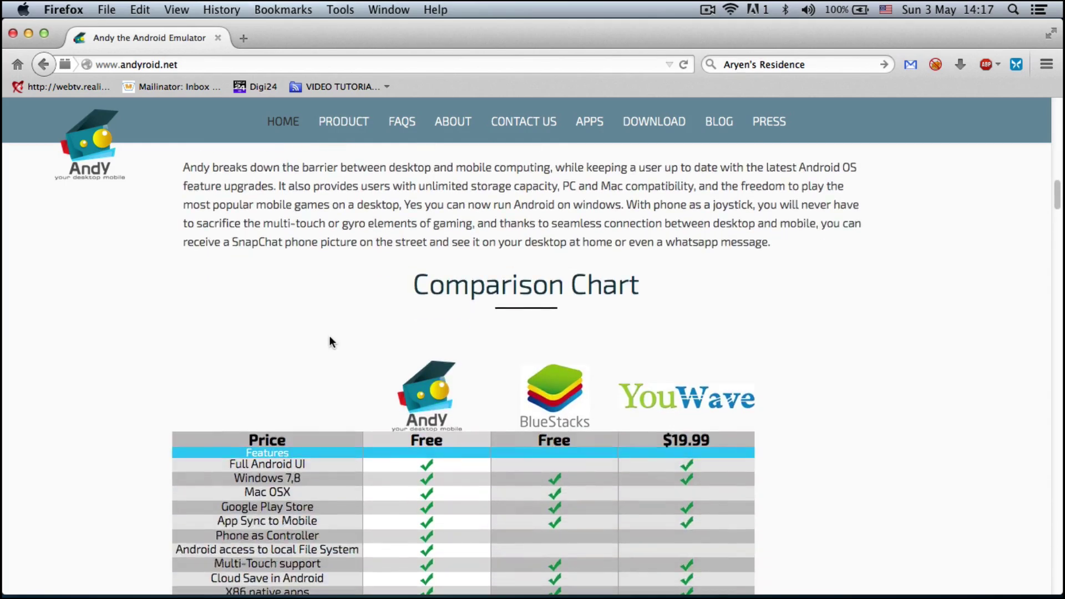
scroll(183, 338, down, 3)
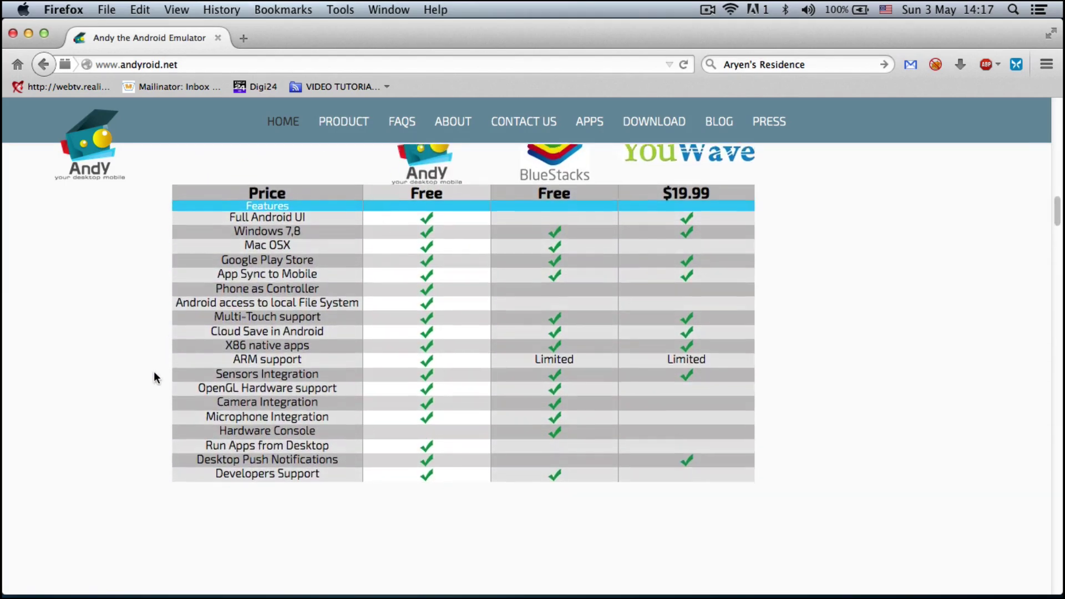
scroll(155, 377, up, 1)
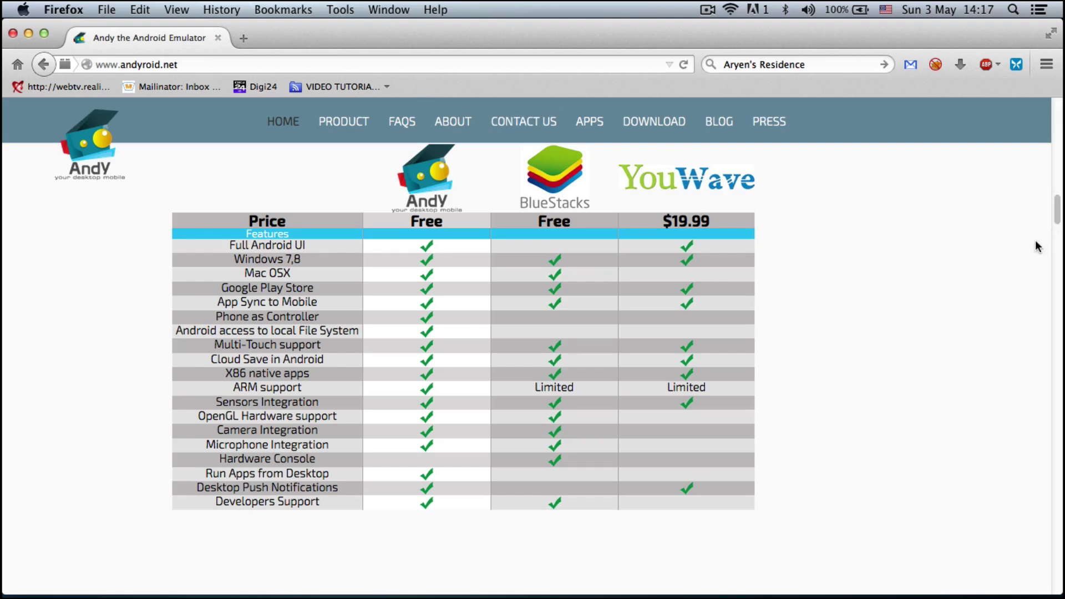
mouse_move(966, 595)
mouse_move(508, 591)
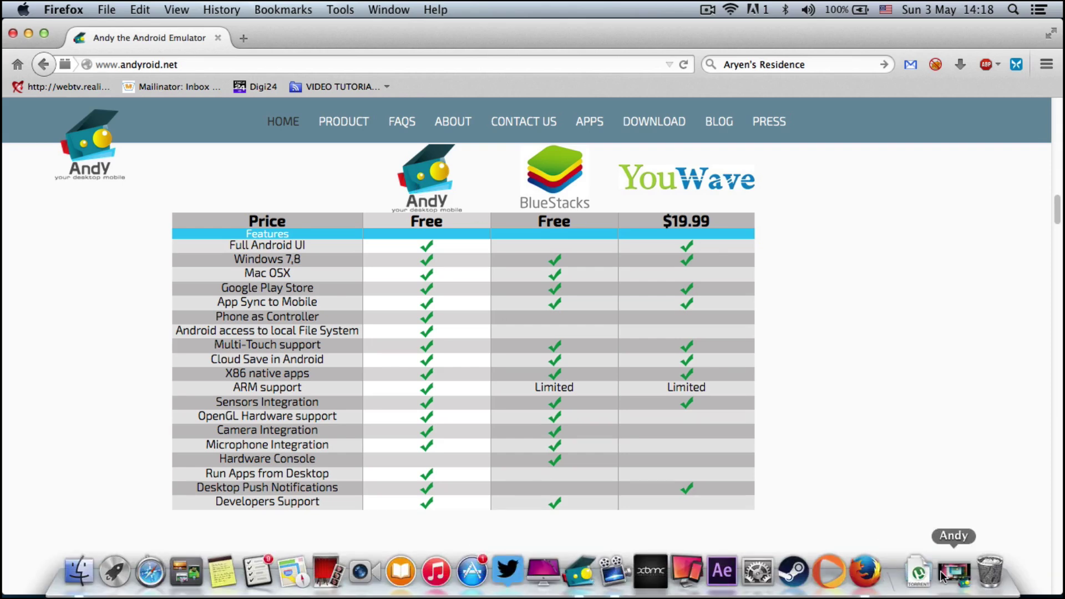
Step: Bring the Andy window forward and open My apps from the Play Store menu
click(952, 576)
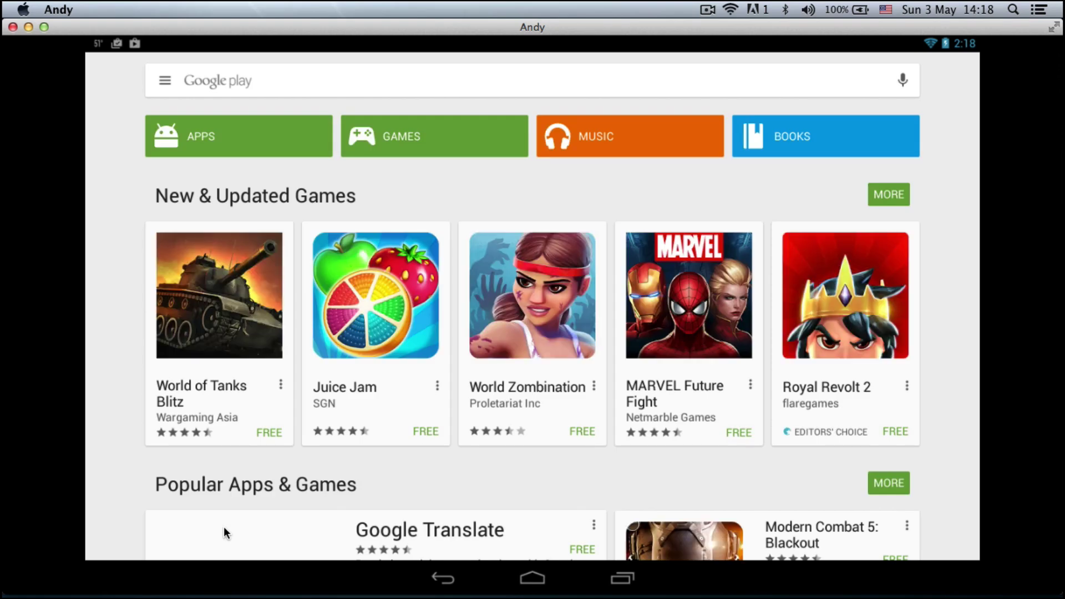
click(166, 81)
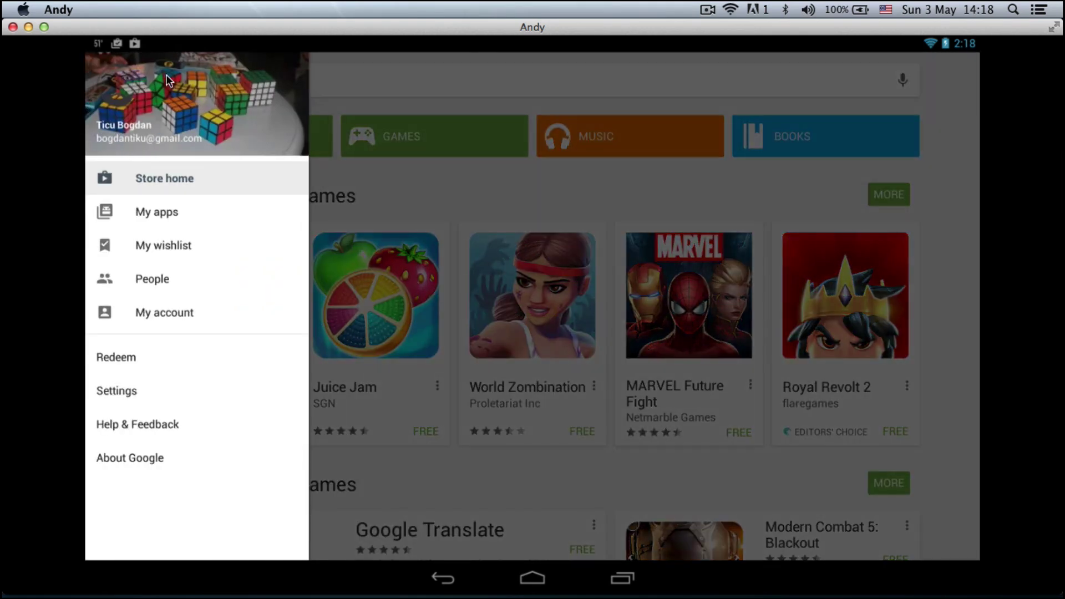
click(137, 216)
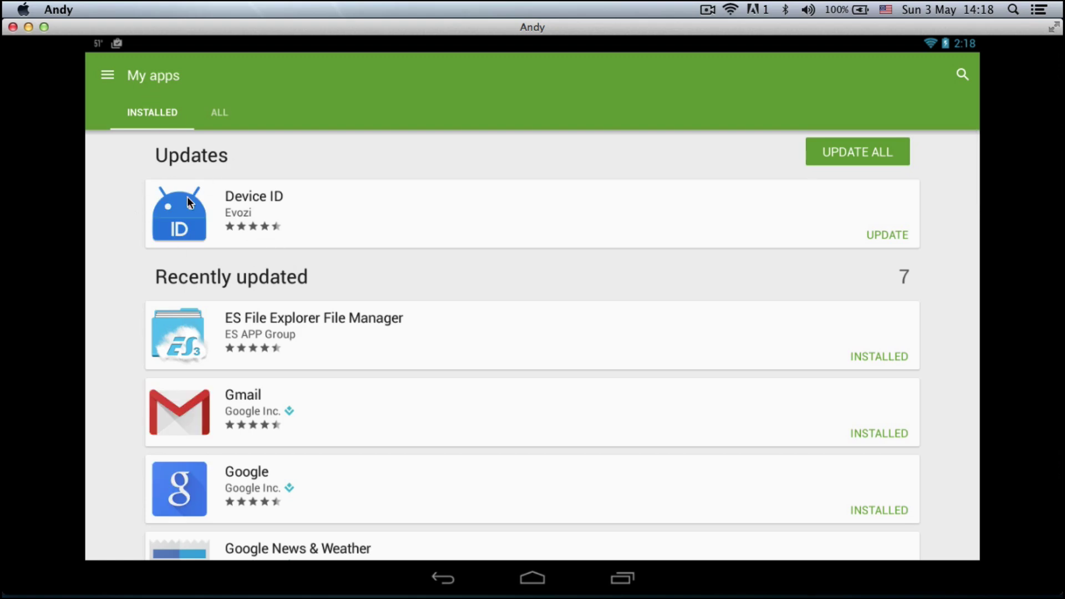
scroll(336, 344, down, 10)
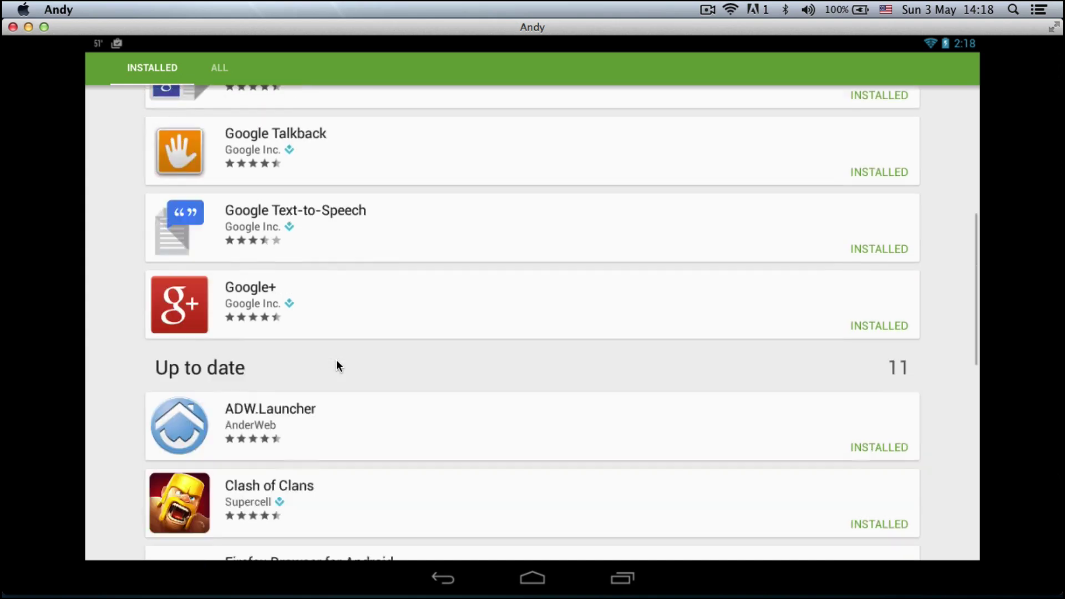
scroll(324, 400, down, 3)
scroll(324, 399, up, 10)
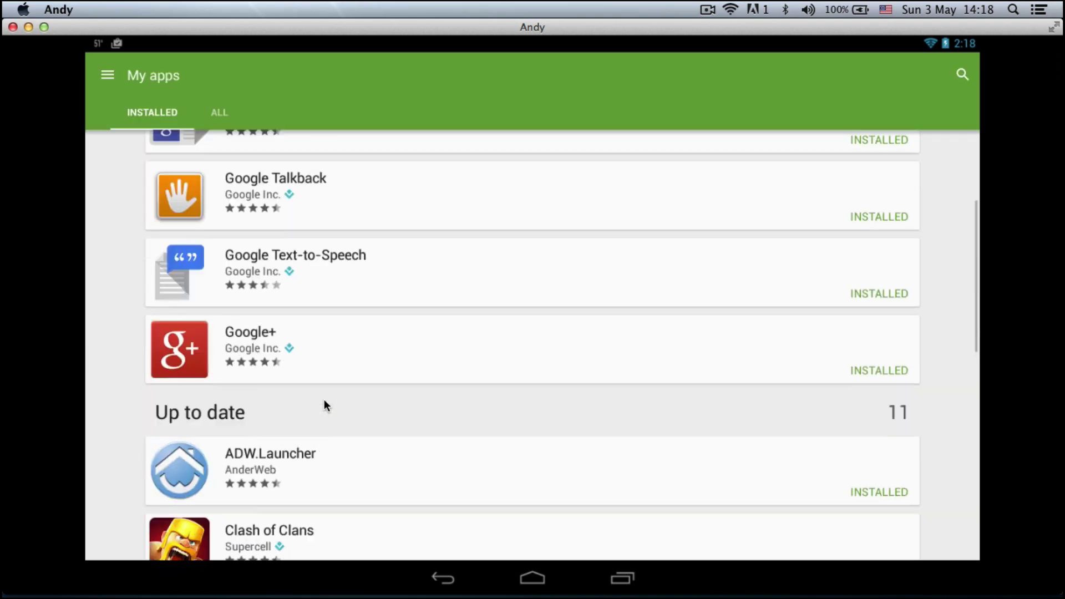
Step: Switch to the ALL tab and scroll through every app tied to the account
click(220, 114)
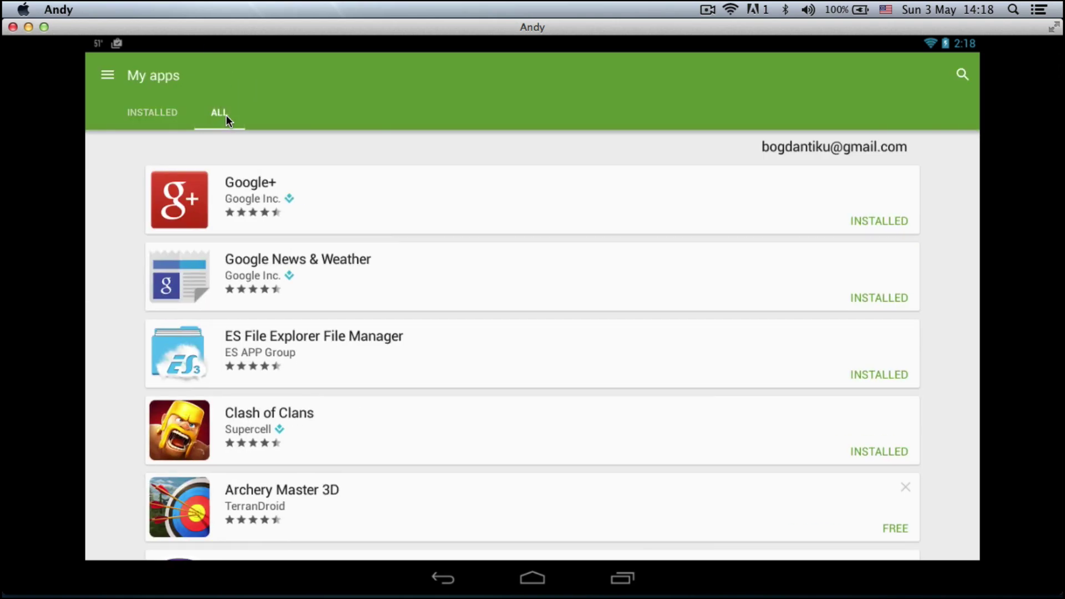
scroll(304, 270, down, 8)
scroll(312, 272, down, 20)
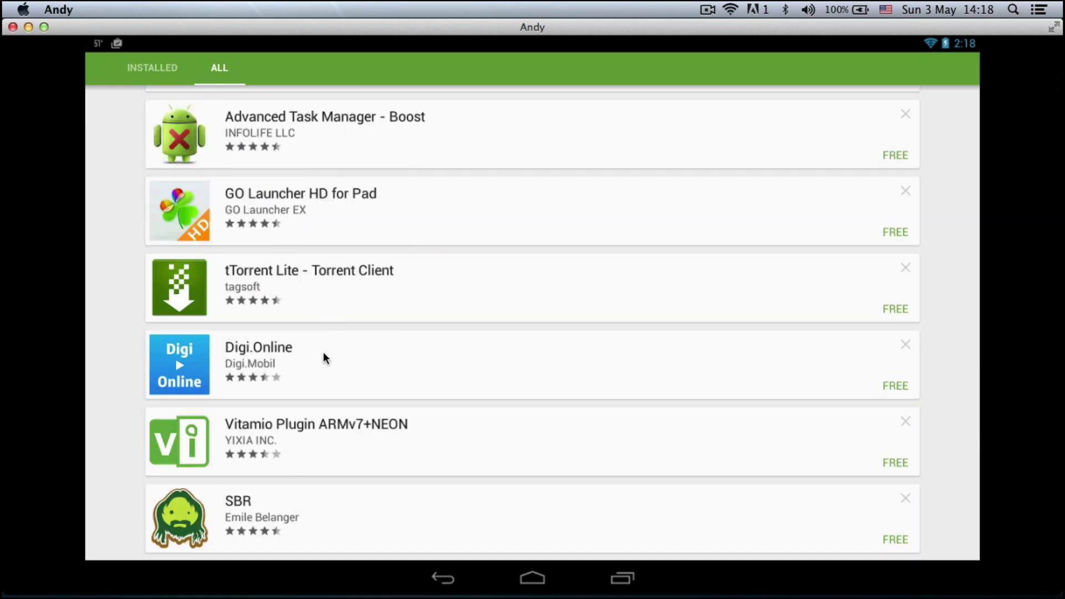
scroll(324, 352, up, 15)
scroll(325, 353, up, 15)
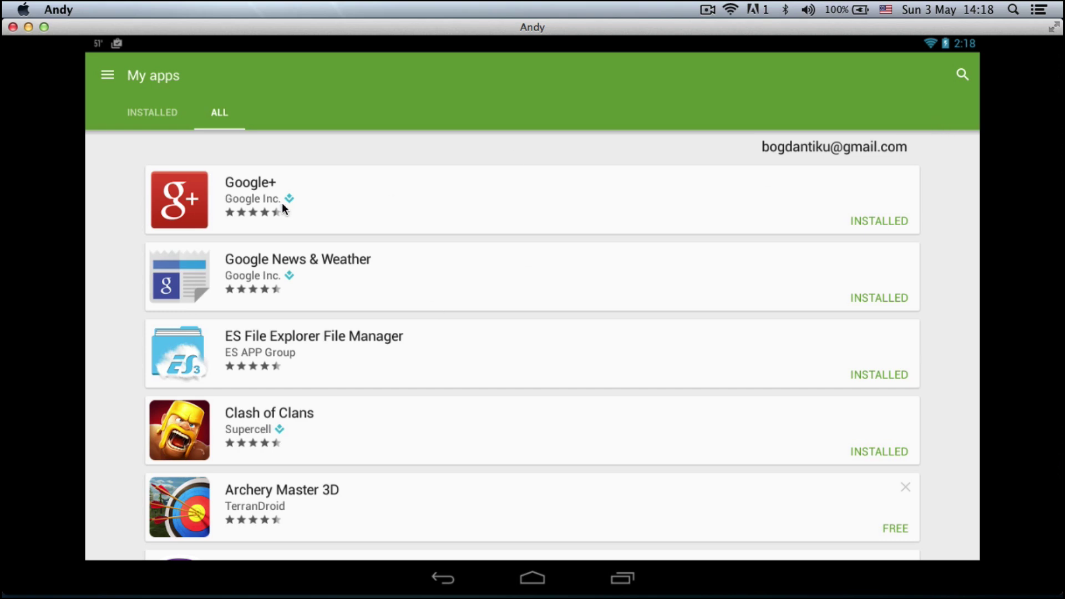
scroll(291, 273, down, 8)
scroll(615, 327, down, 20)
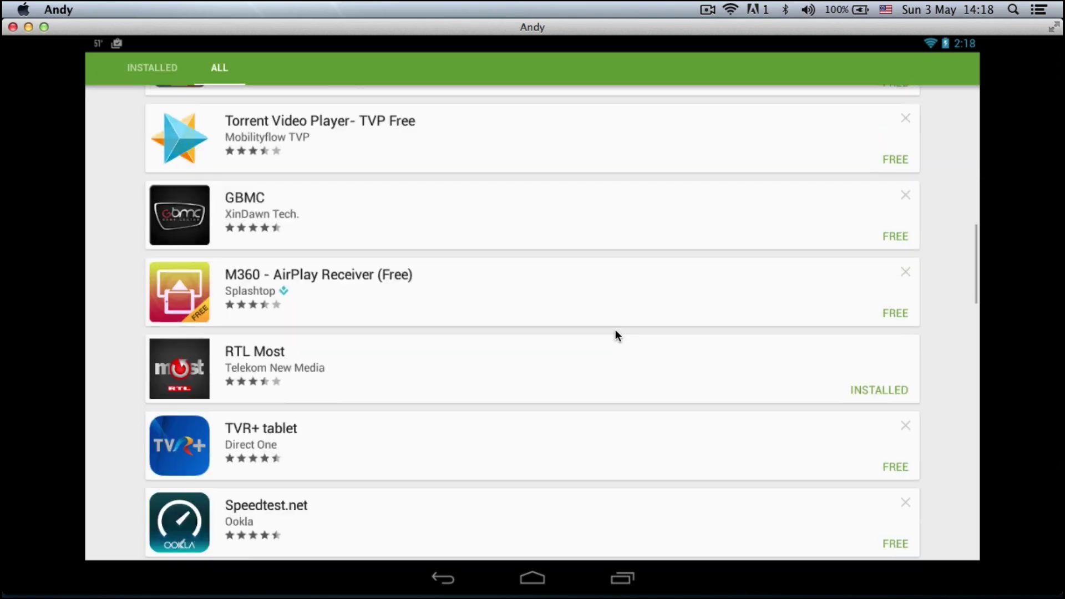
scroll(616, 332, down, 20)
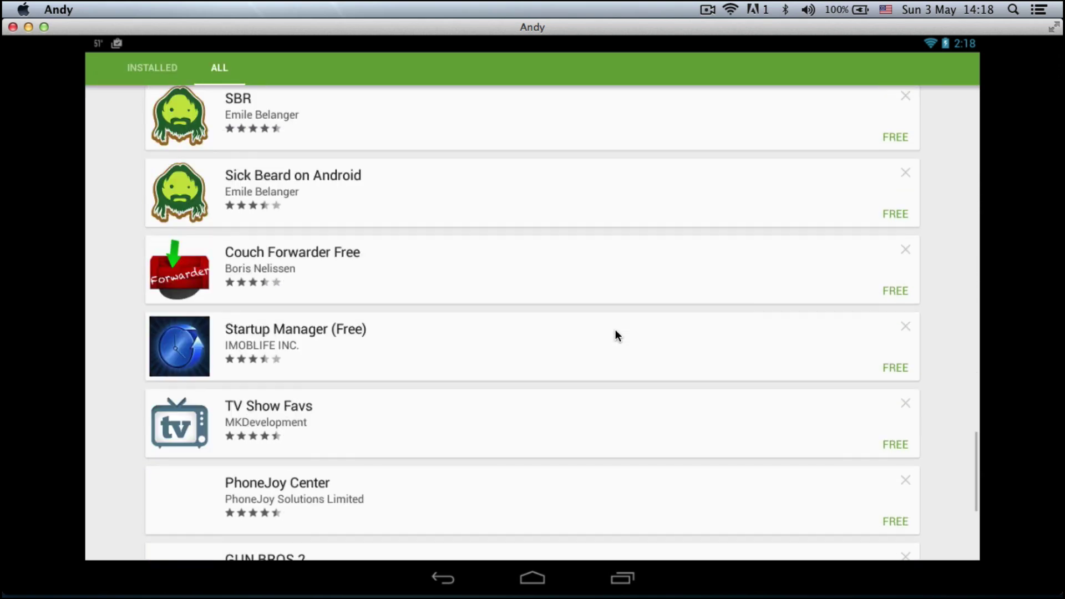
scroll(615, 329, down, 5)
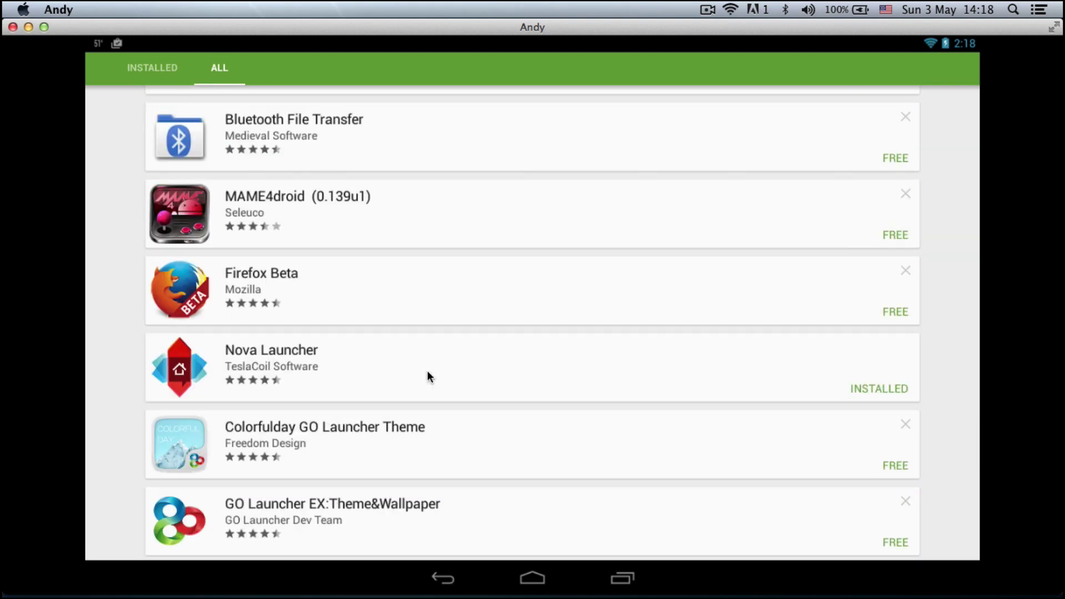
Step: View About tablet in Settings showing Android 4.2.2, then return to the home screen
mouse_move(534, 579)
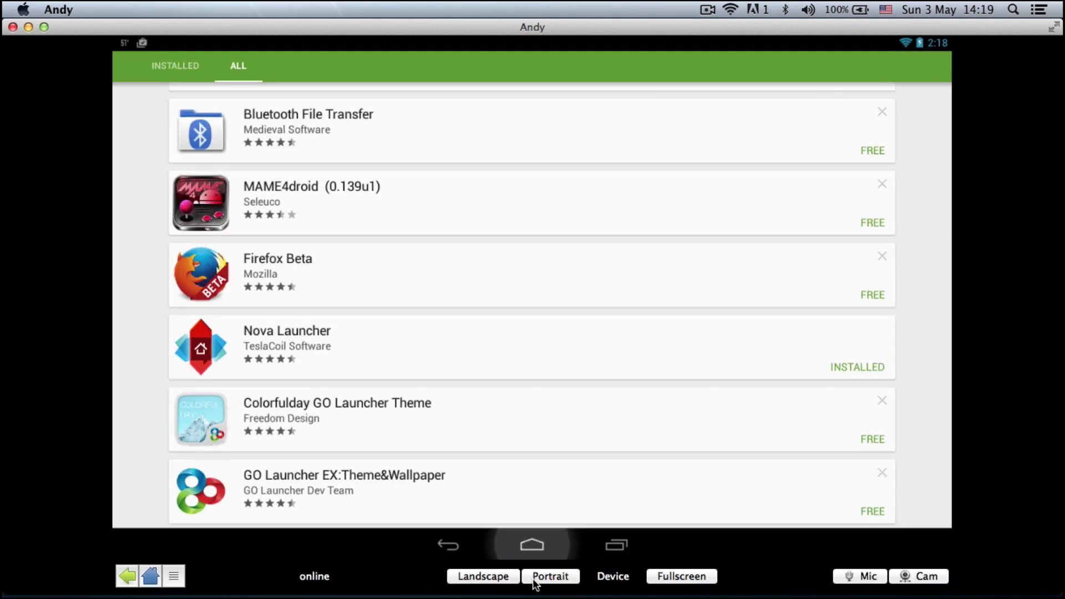
click(541, 547)
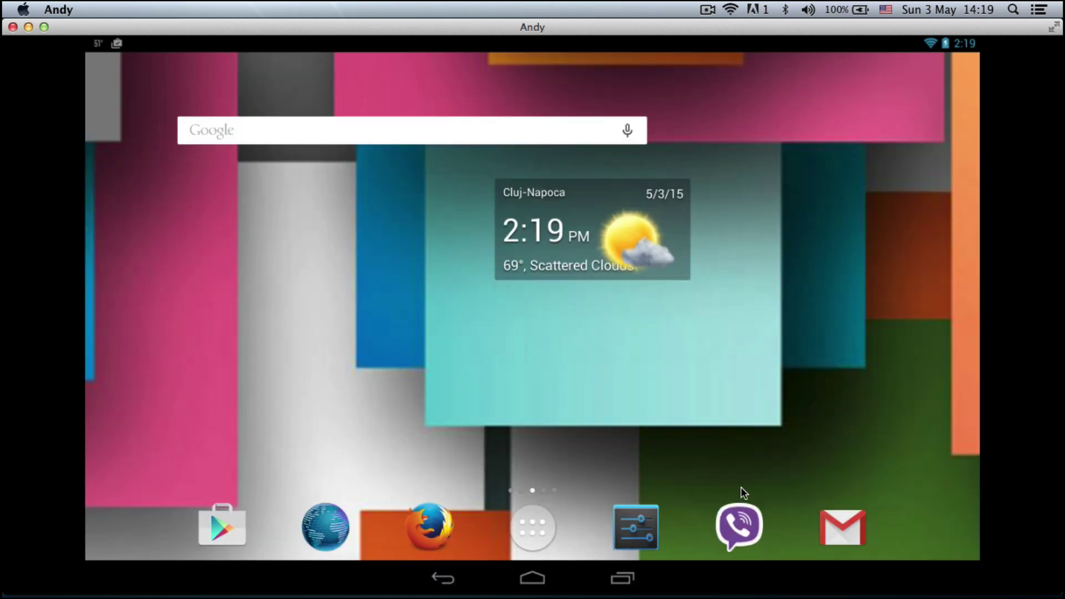
click(629, 522)
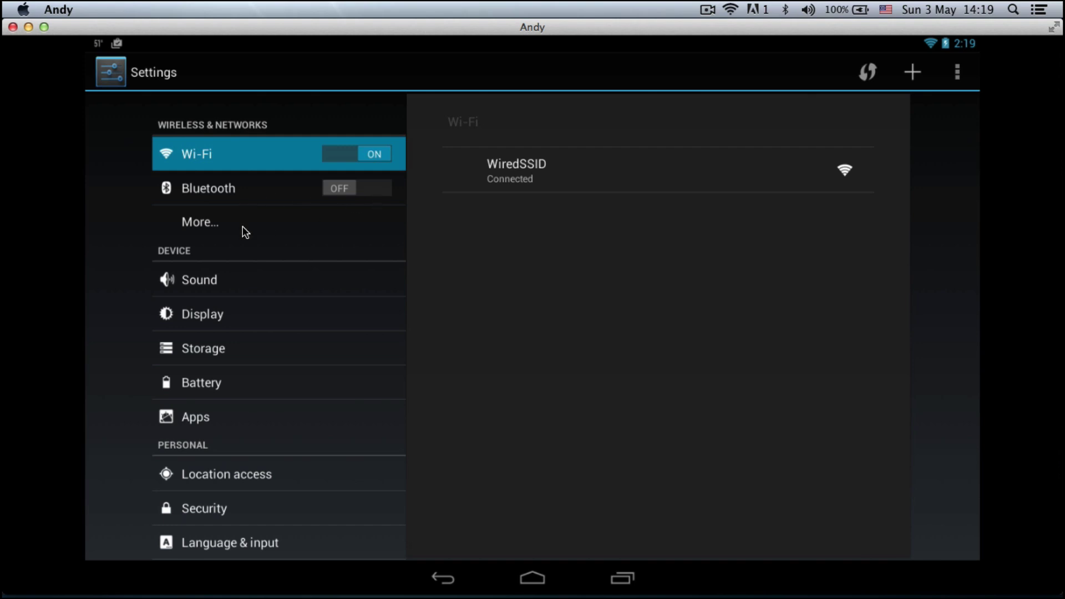
scroll(230, 348, down, 6)
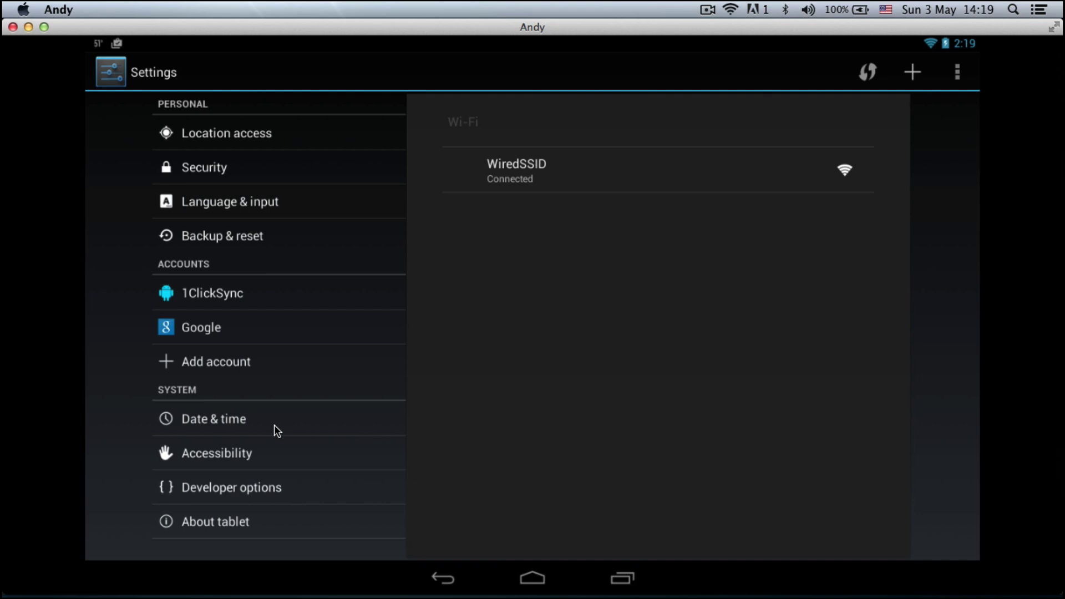
click(205, 530)
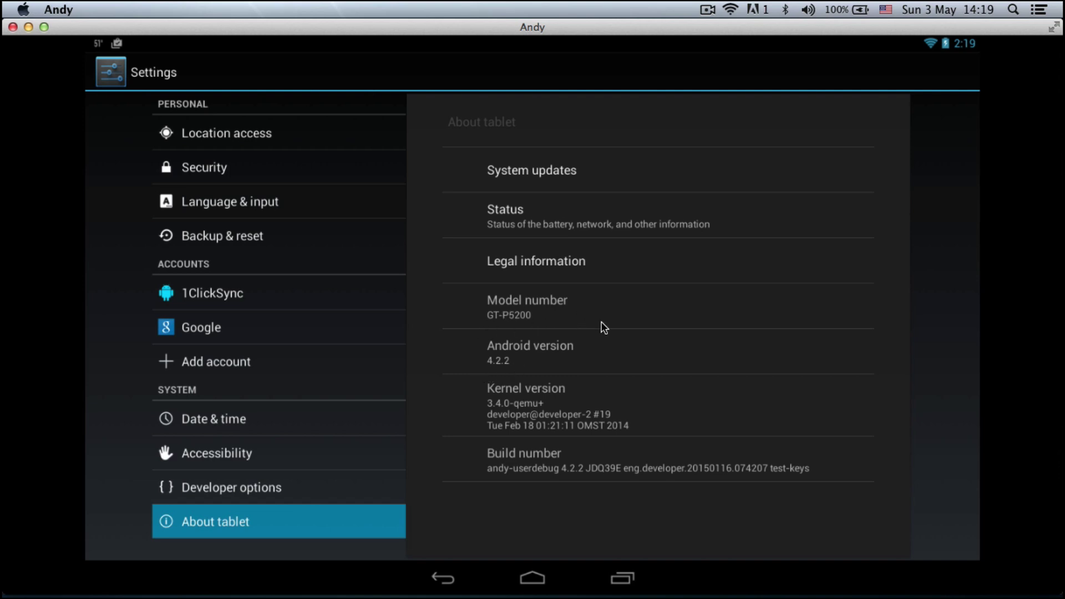
click(530, 579)
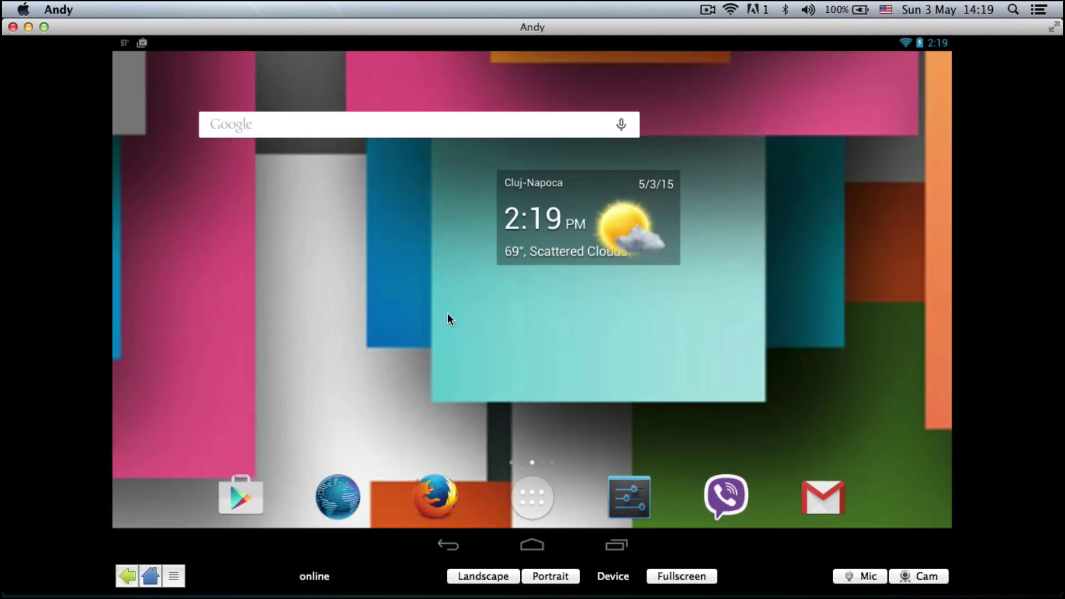
Step: Open the app drawer showing Clash of Clans, Viber, Shazam and Firefox
click(521, 491)
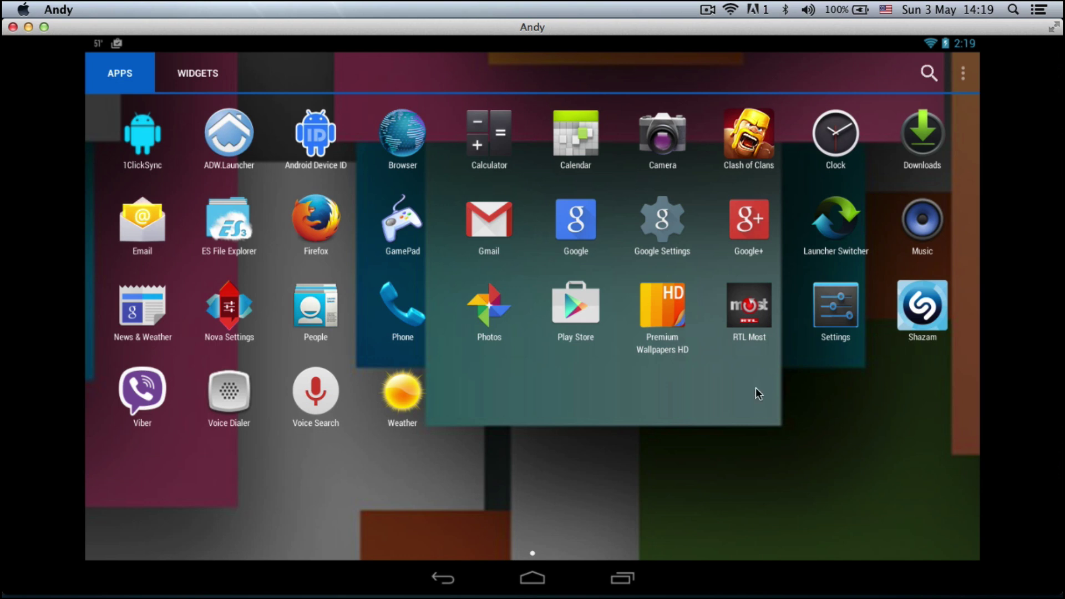
Step: Launch Voice Search and ask for 'weather London' to get London's forecast
click(324, 395)
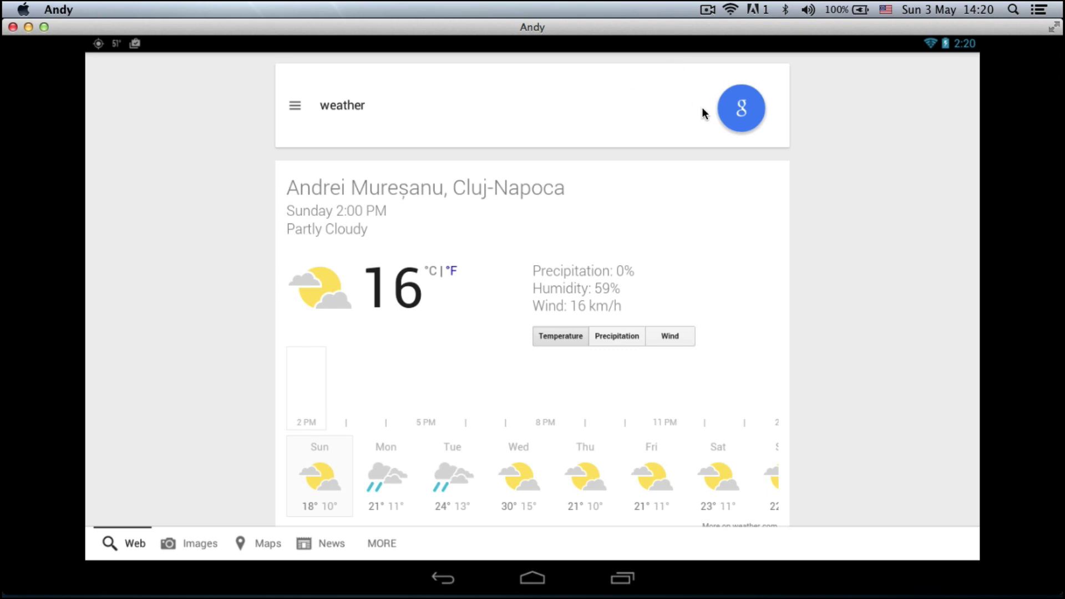
click(740, 109)
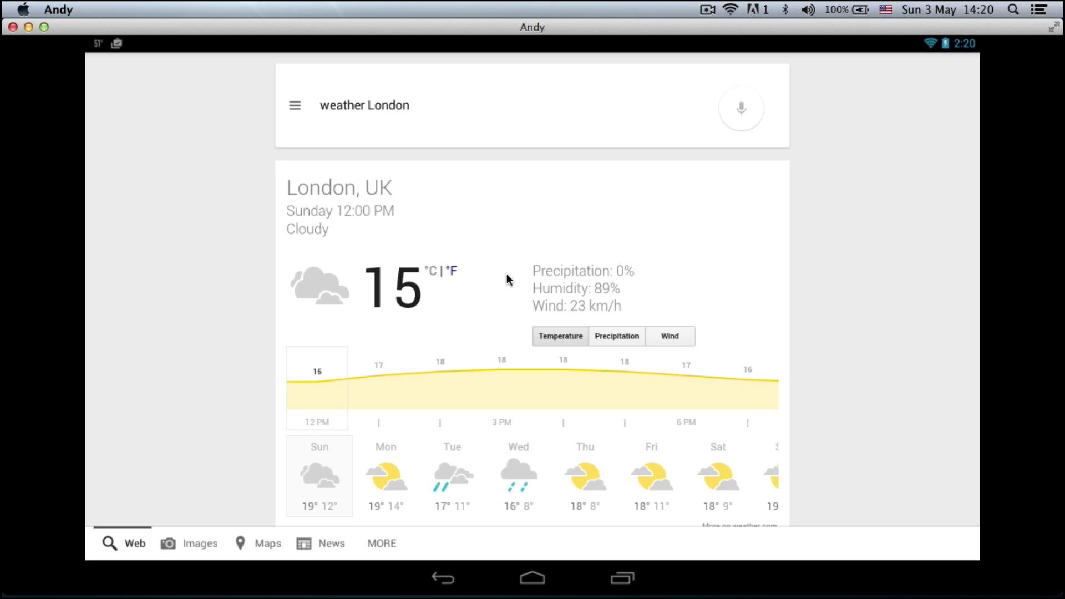
Step: Launch Firefox from the app drawer and search Google for 'apple'
click(527, 574)
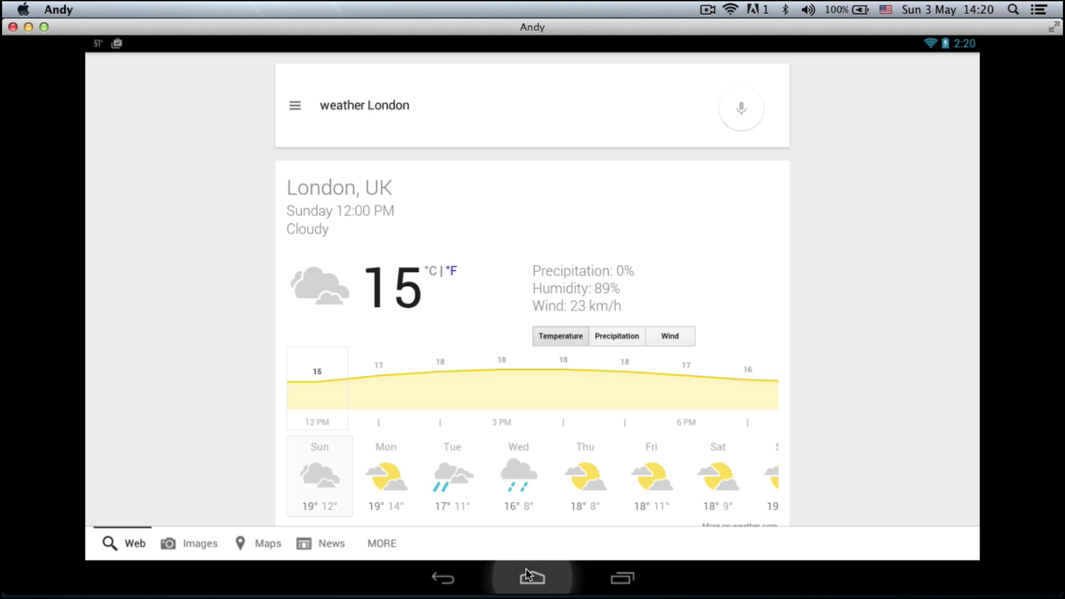
click(527, 530)
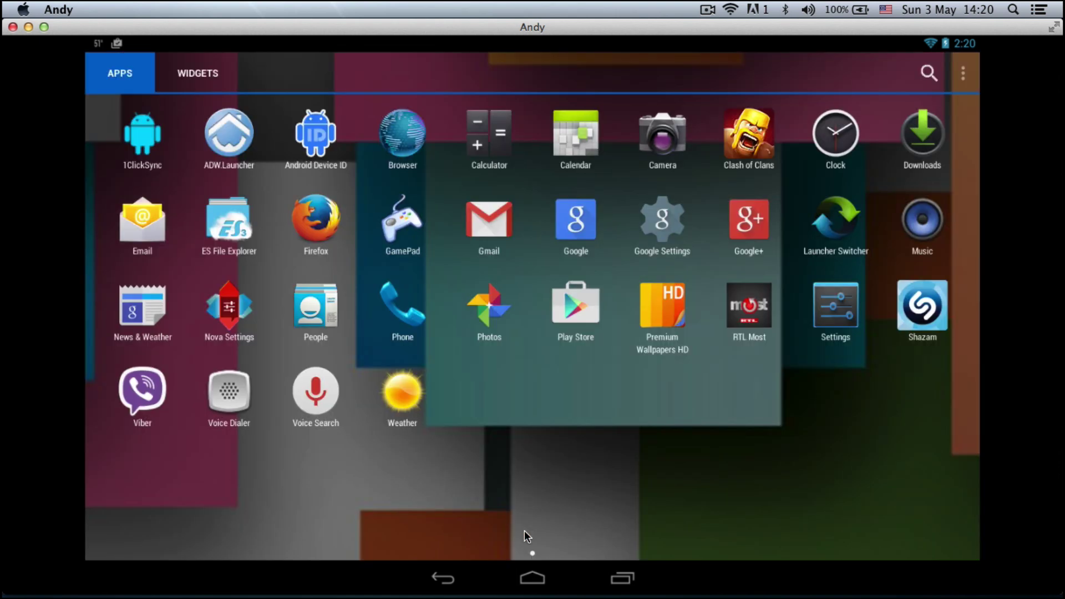
click(315, 222)
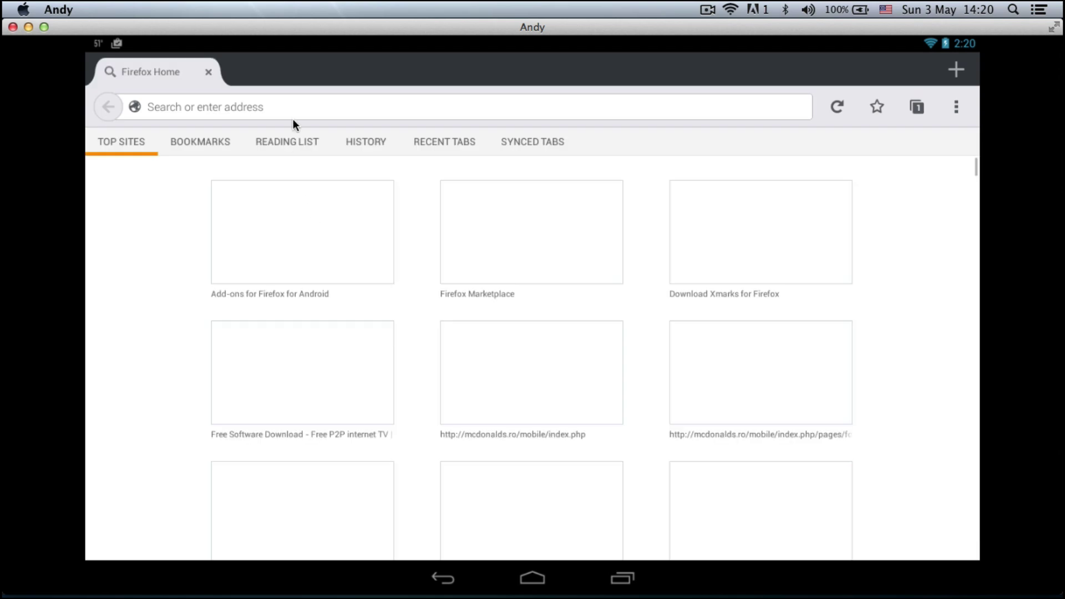
click(292, 101)
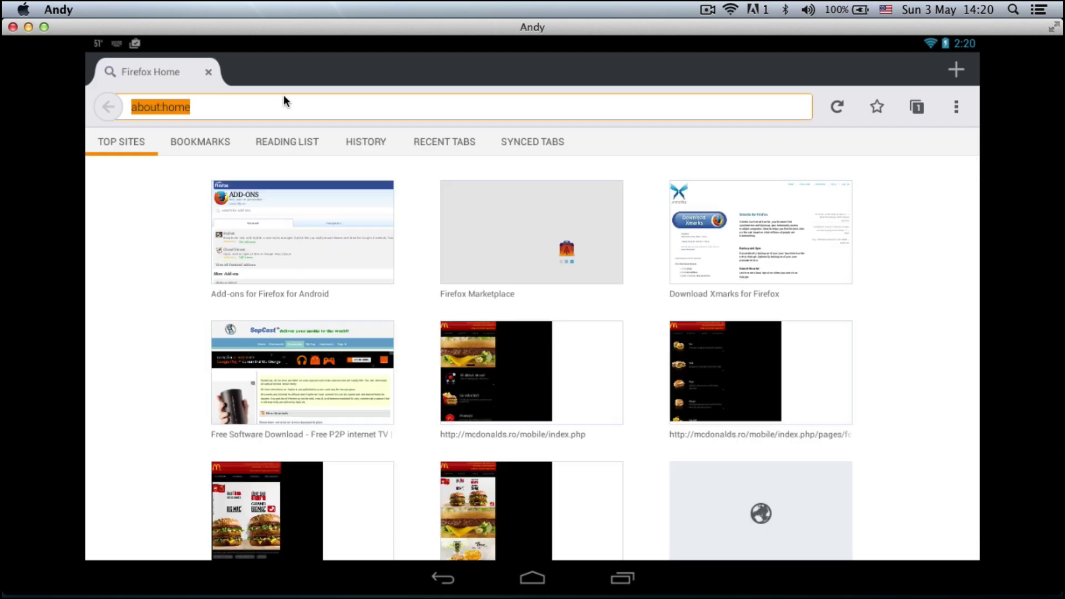
text(apple)
key(Return)
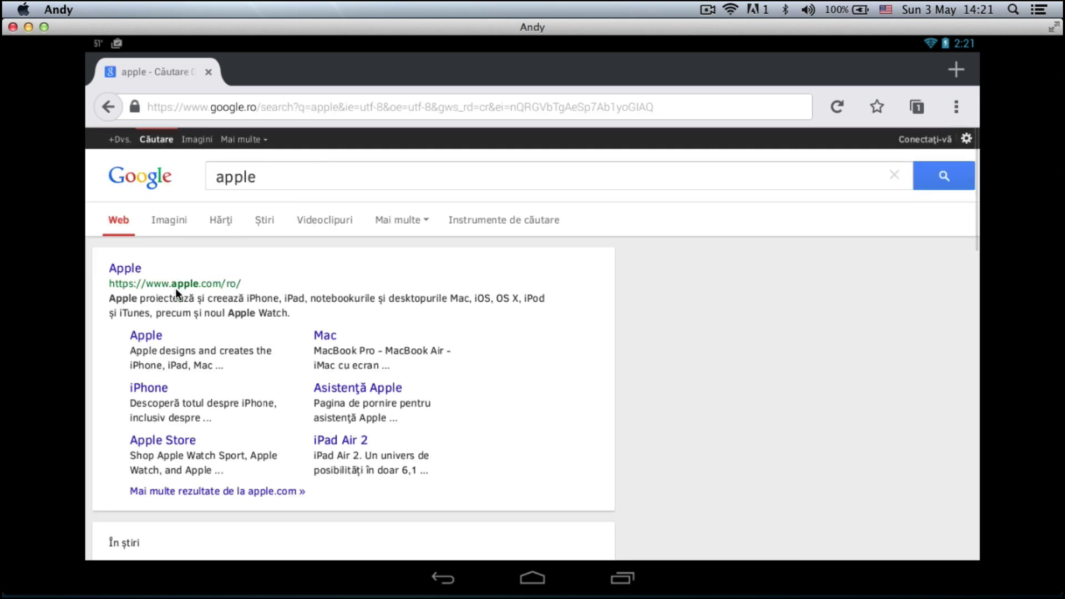
Step: Scroll the 'apple' results, open the Apple result, then rerun the 'apple' search
scroll(185, 344, down, 5)
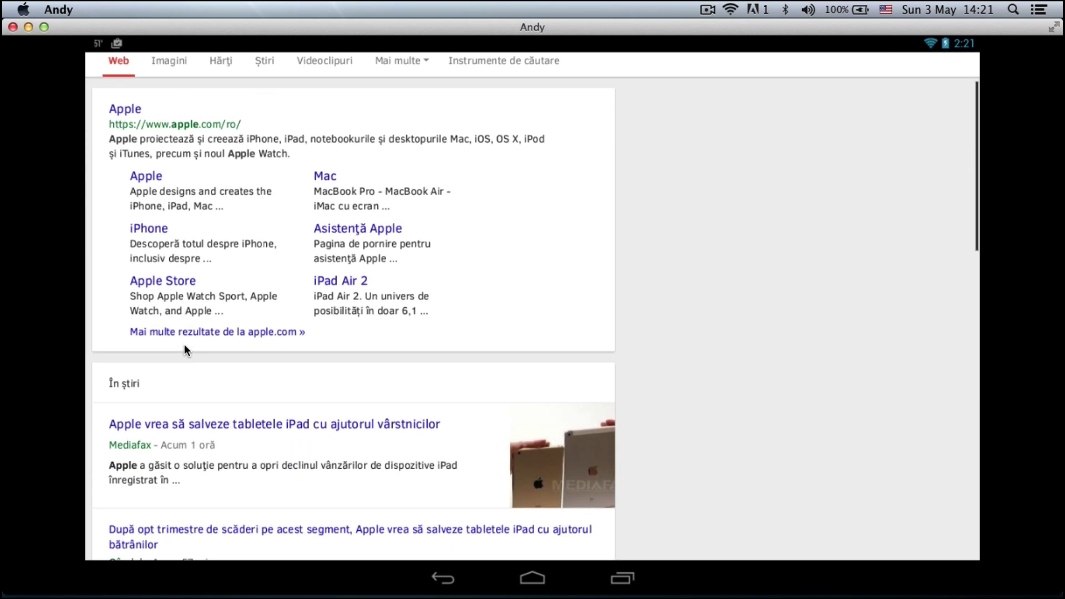
scroll(184, 344, down, 2)
scroll(184, 344, up, 4)
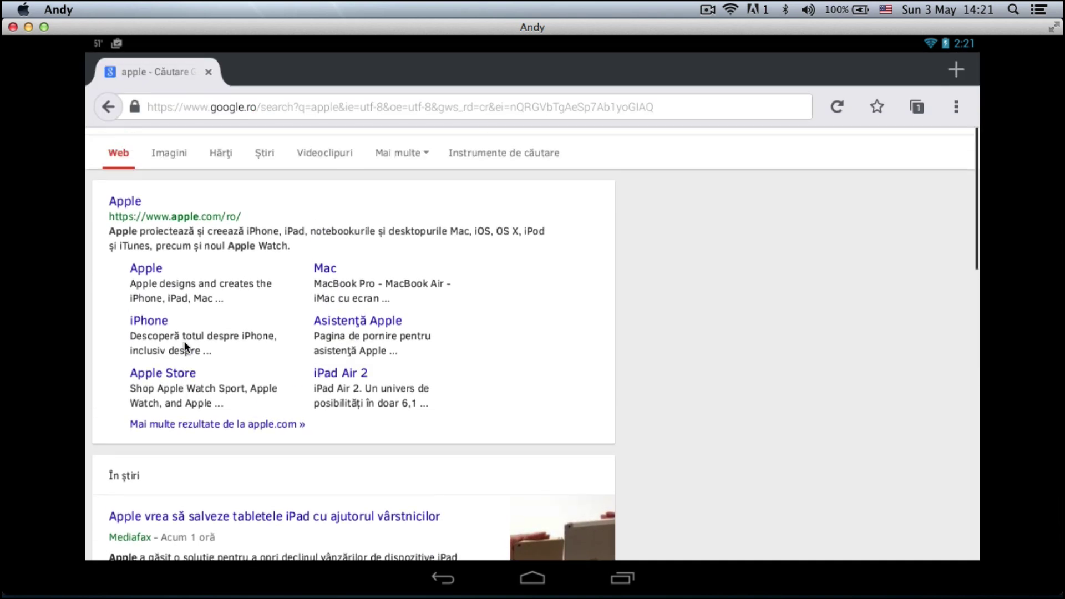
scroll(183, 336, up, 3)
click(137, 268)
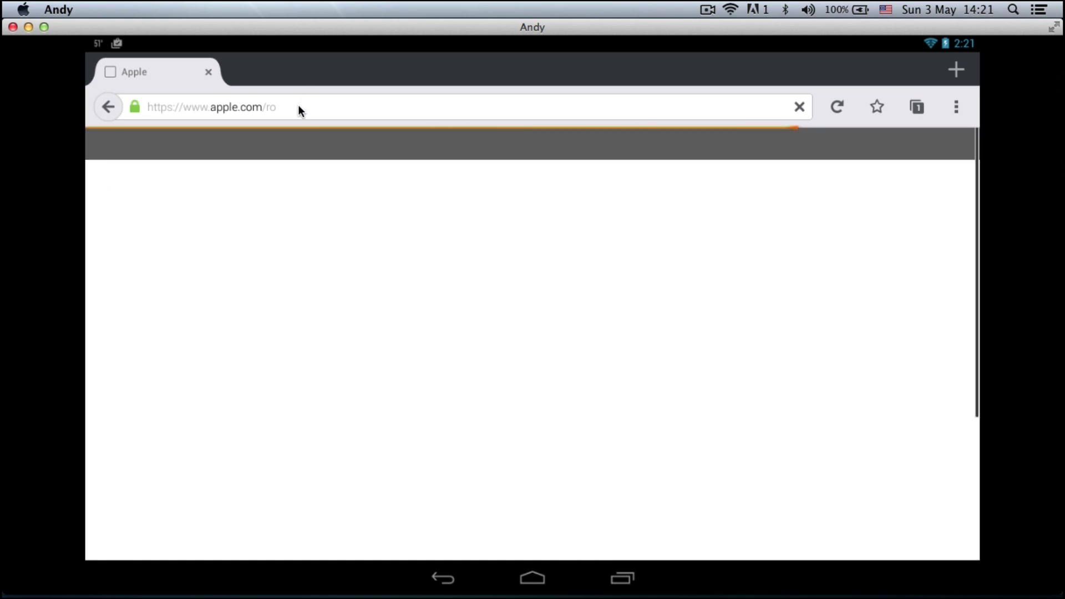
click(298, 108)
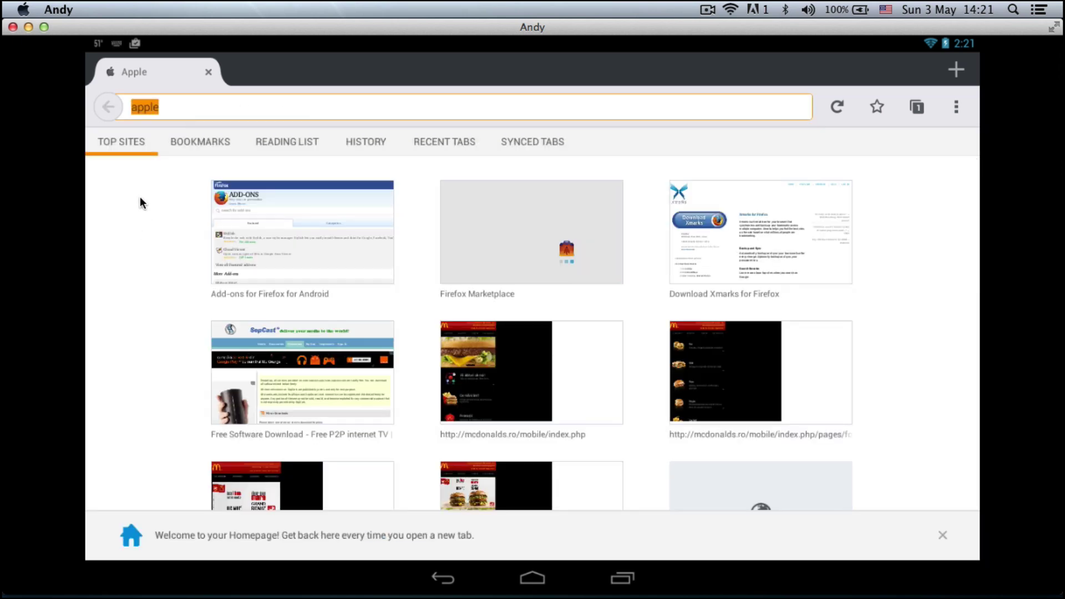
key(Return)
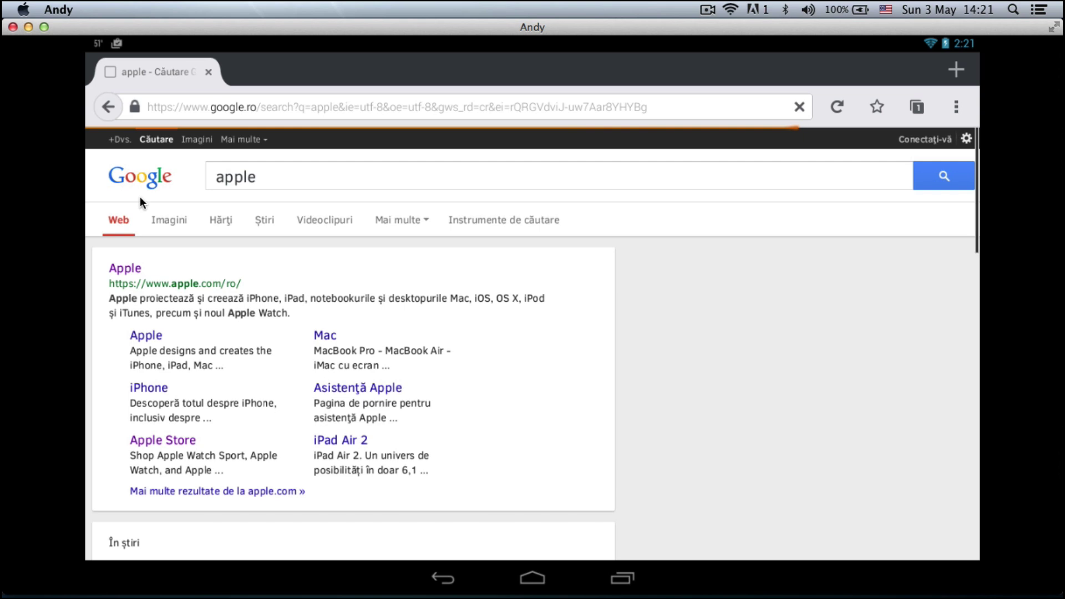
Step: Open the apple.com/ro result, delete '/ro/' from the address, and load the US apple.com homepage
click(129, 266)
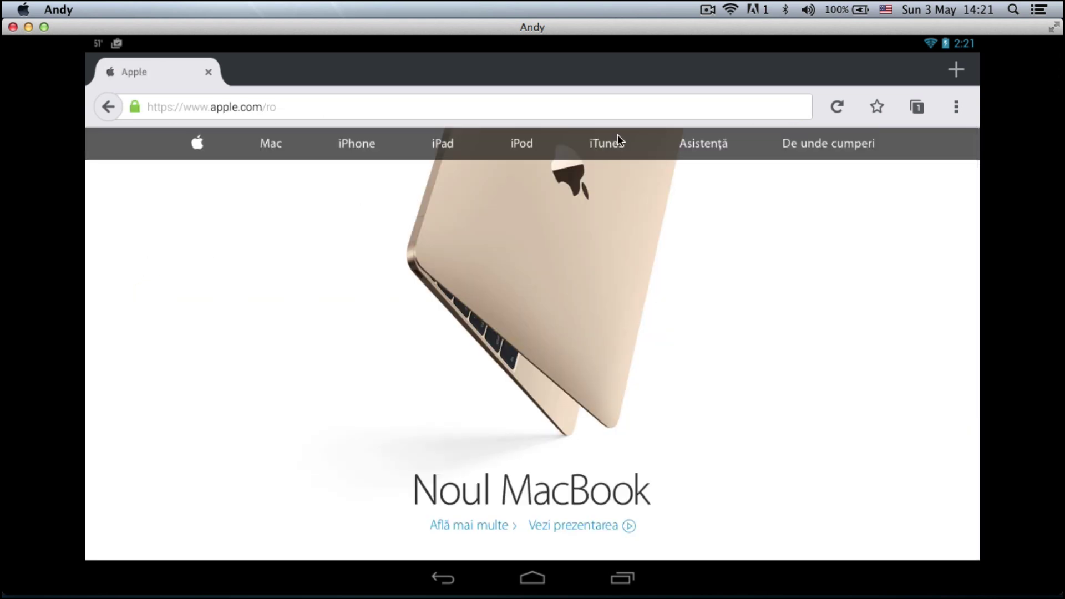
click(291, 109)
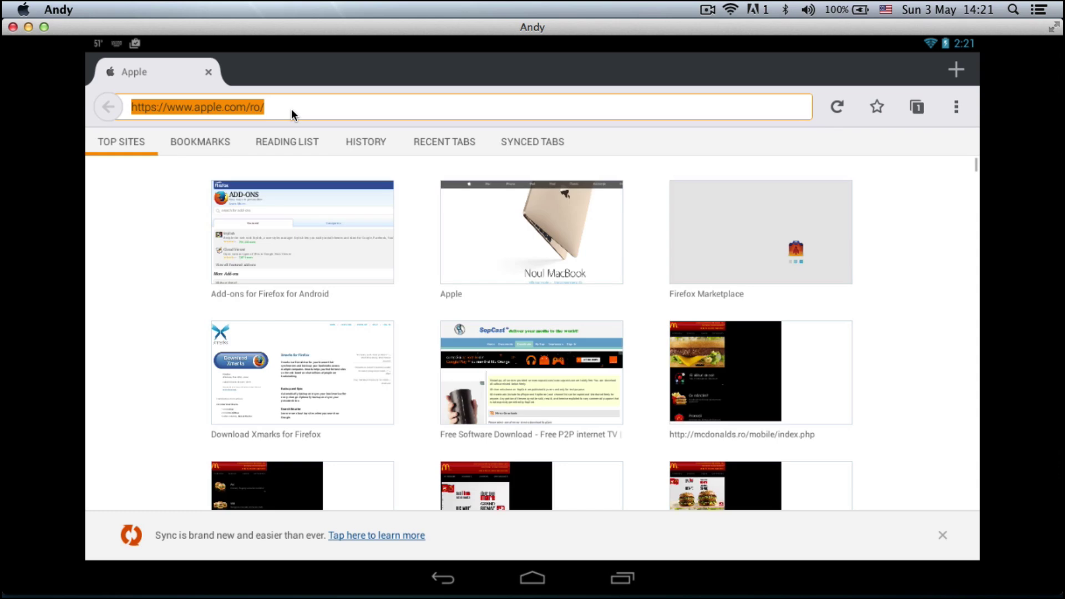
click(291, 109)
key(BackSpace)
key(BackSpace)
key(BackSpace)
key(Return)
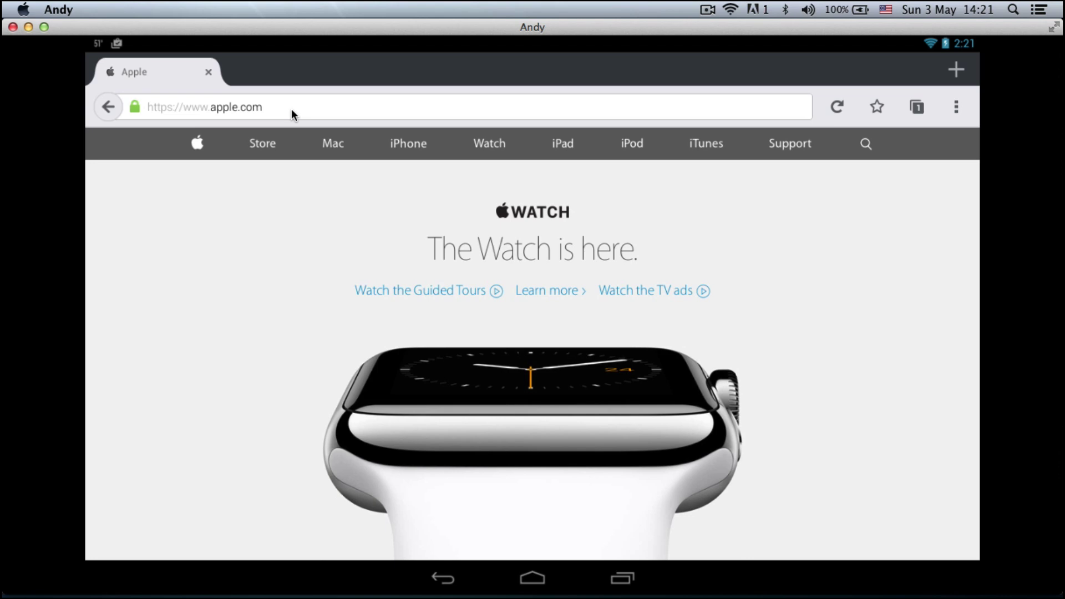
scroll(269, 302, down, 5)
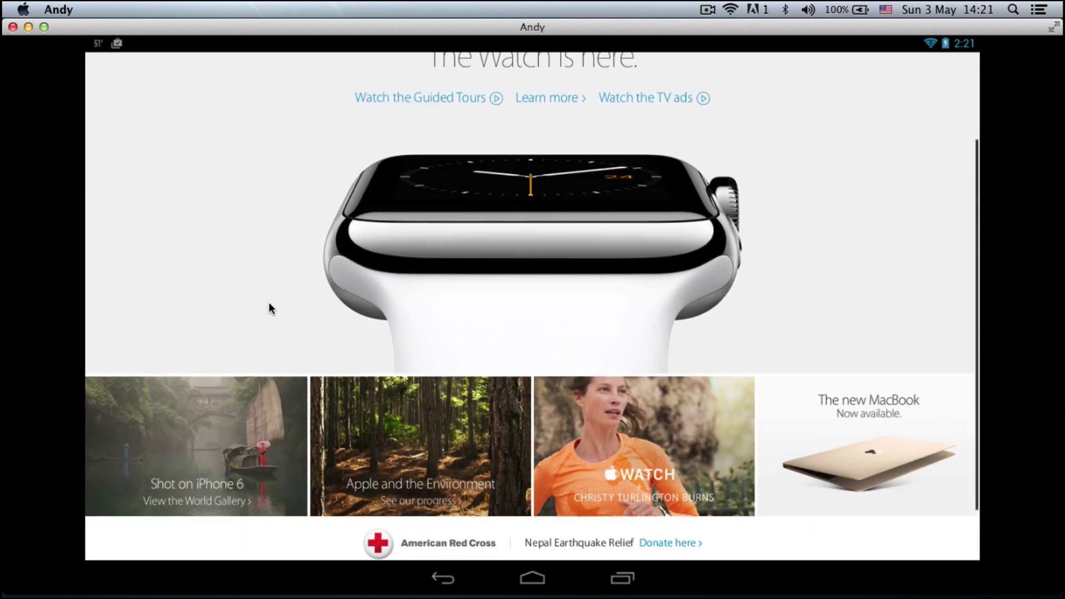
scroll(269, 303, down, 3)
scroll(269, 303, up, 5)
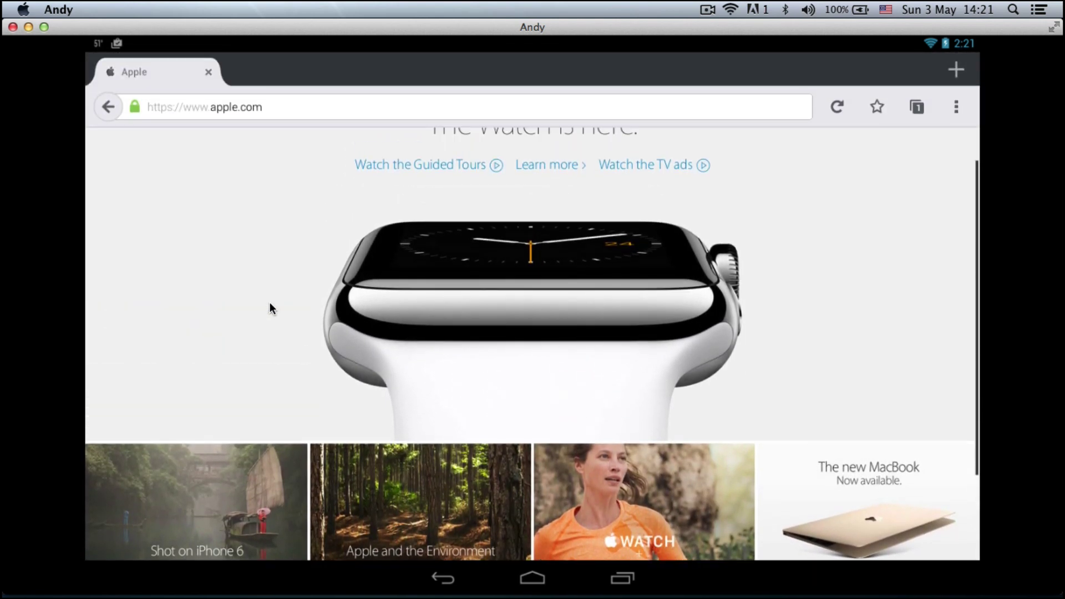
scroll(270, 308, up, 3)
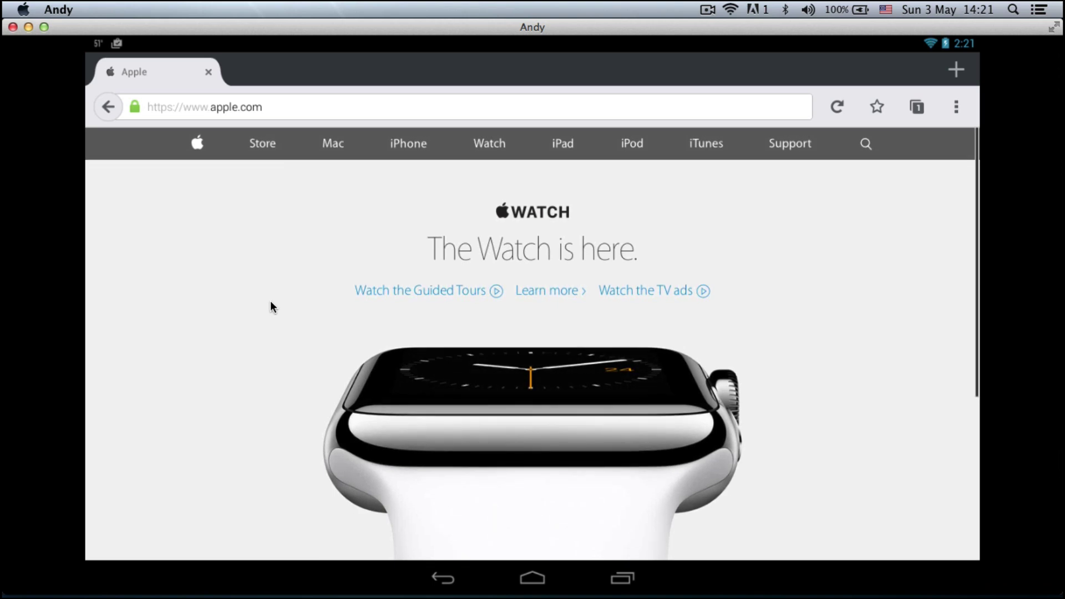
Step: Go to apple.com/mac via the Mac link and scroll through 'The new MacBook' page
click(335, 145)
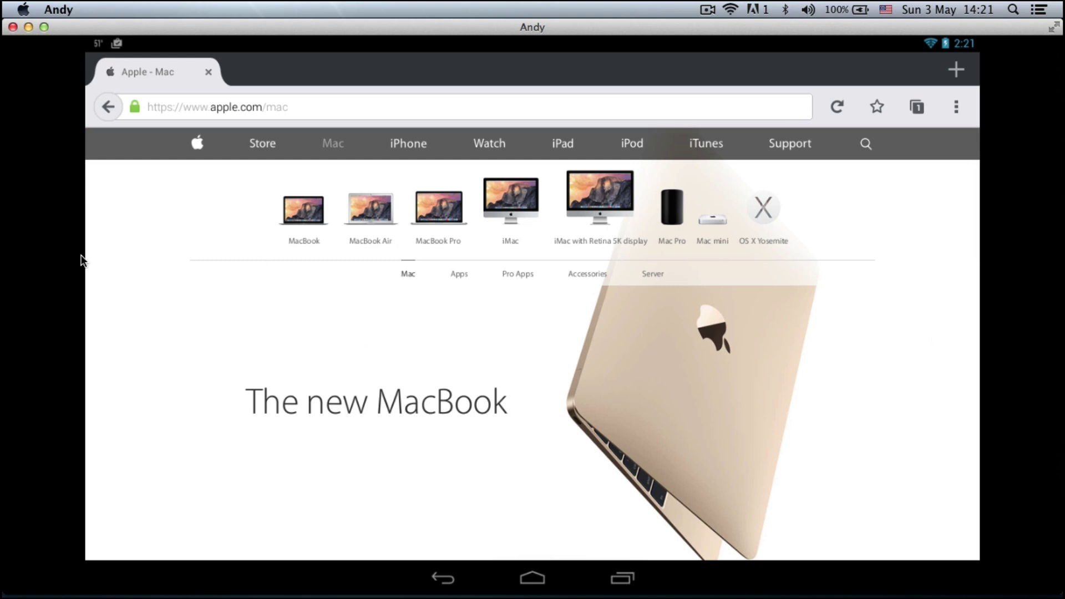
scroll(209, 278, down, 5)
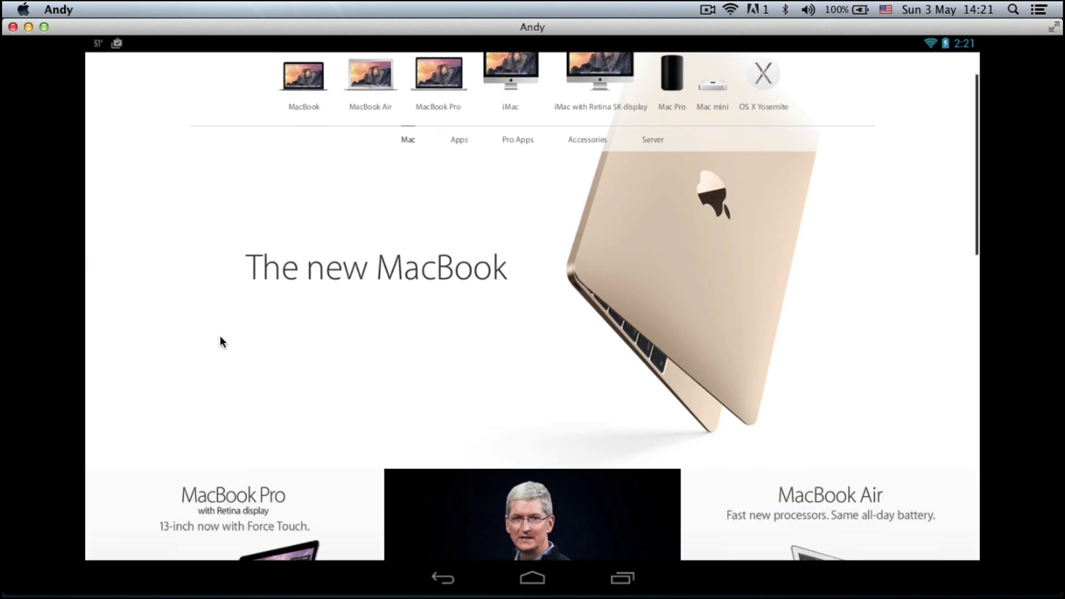
scroll(221, 349, down, 5)
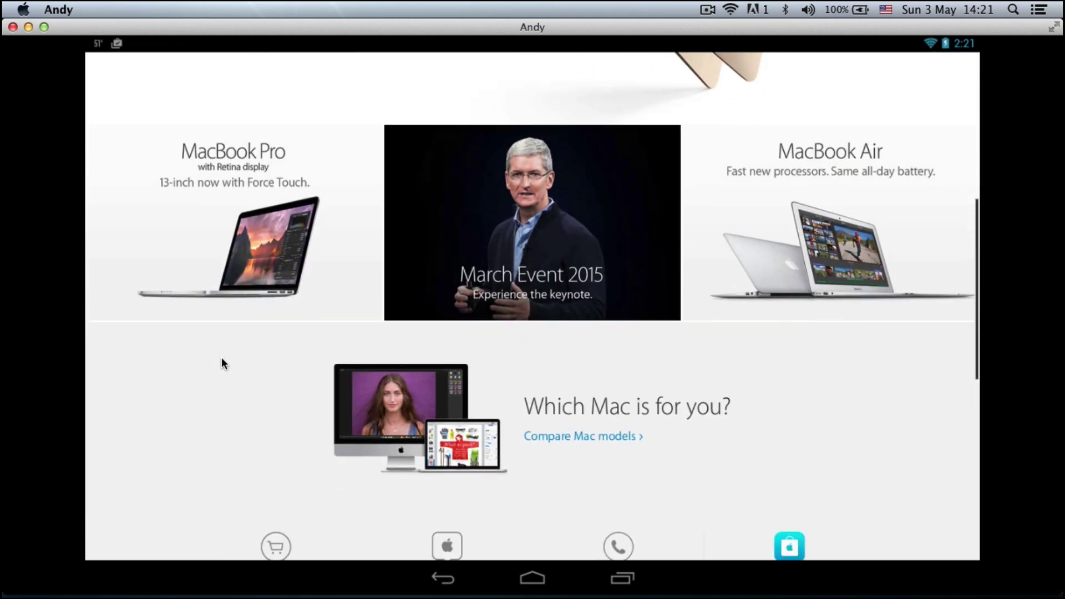
scroll(222, 357, up, 5)
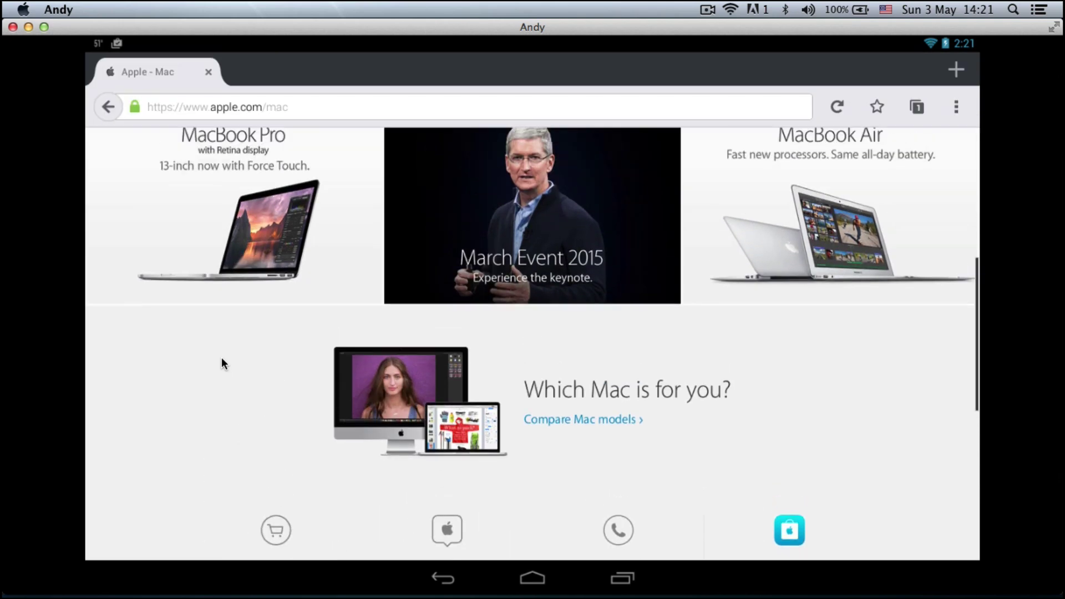
scroll(222, 358, up, 5)
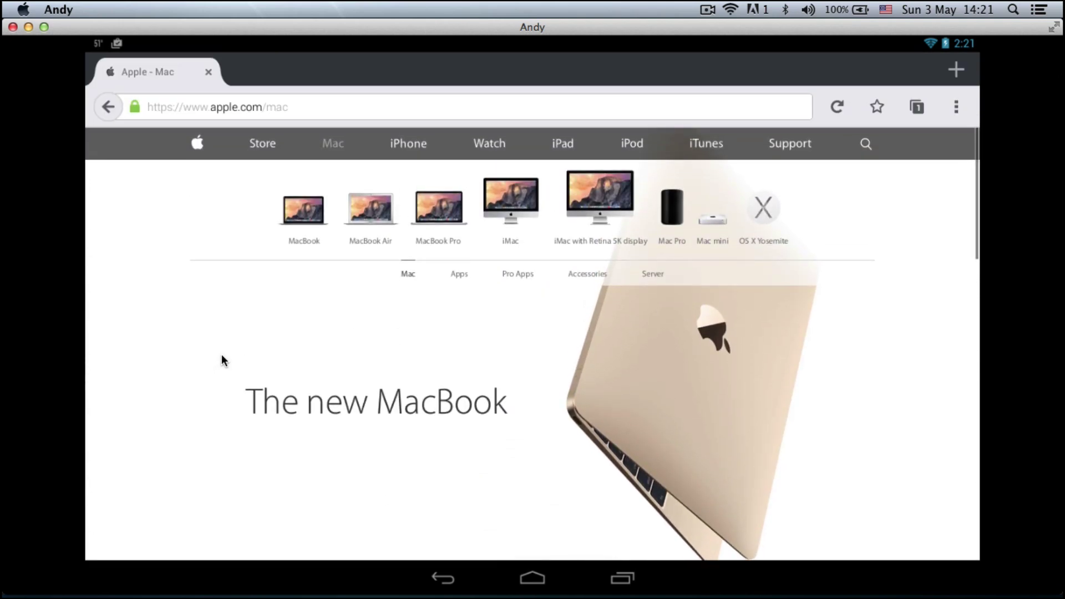
mouse_move(599, 595)
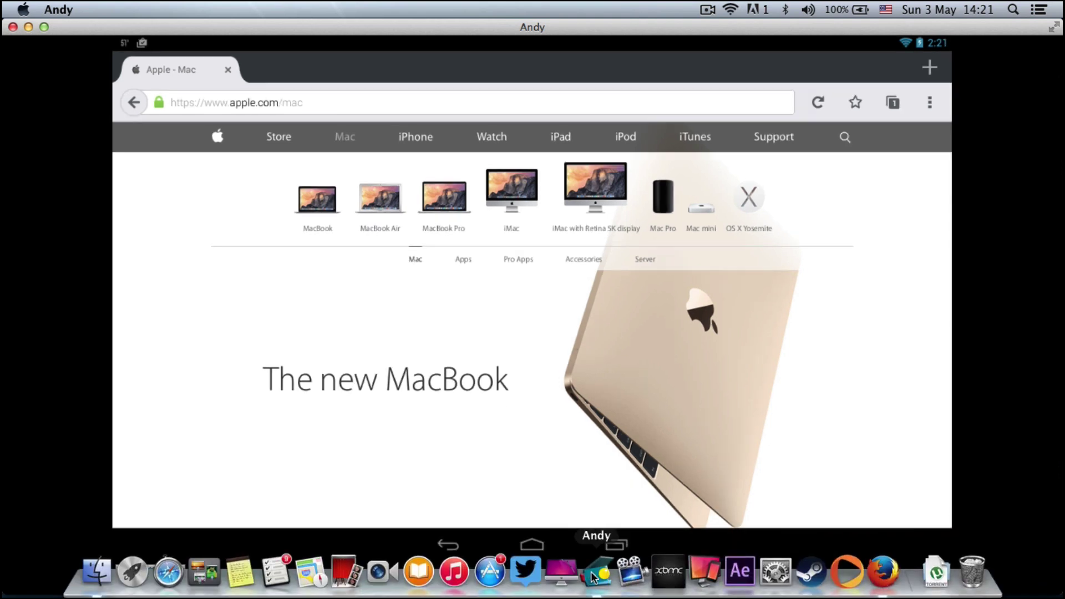
Step: Bring the desktop Firefox window forward and scroll andyroid.net to its 'Play all your favorite android games' banner
click(885, 575)
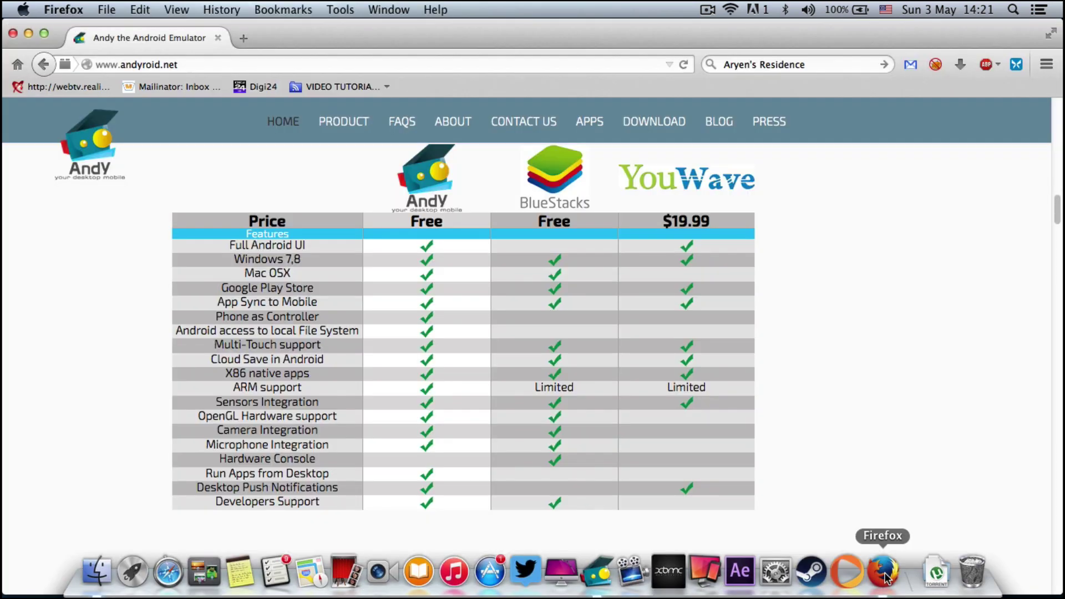
scroll(179, 366, up, 15)
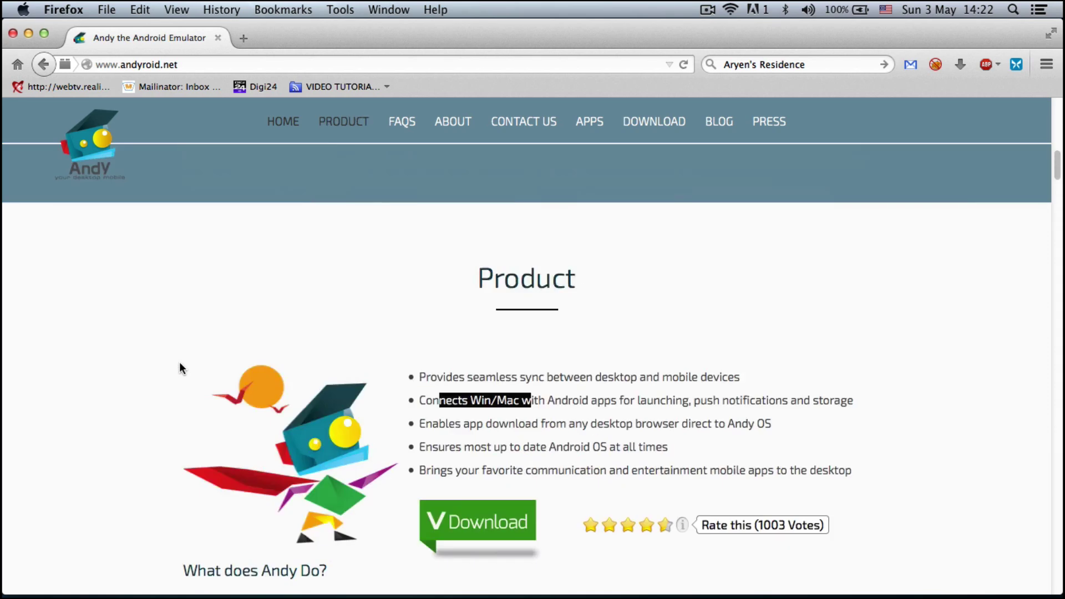
scroll(181, 370, down, 3)
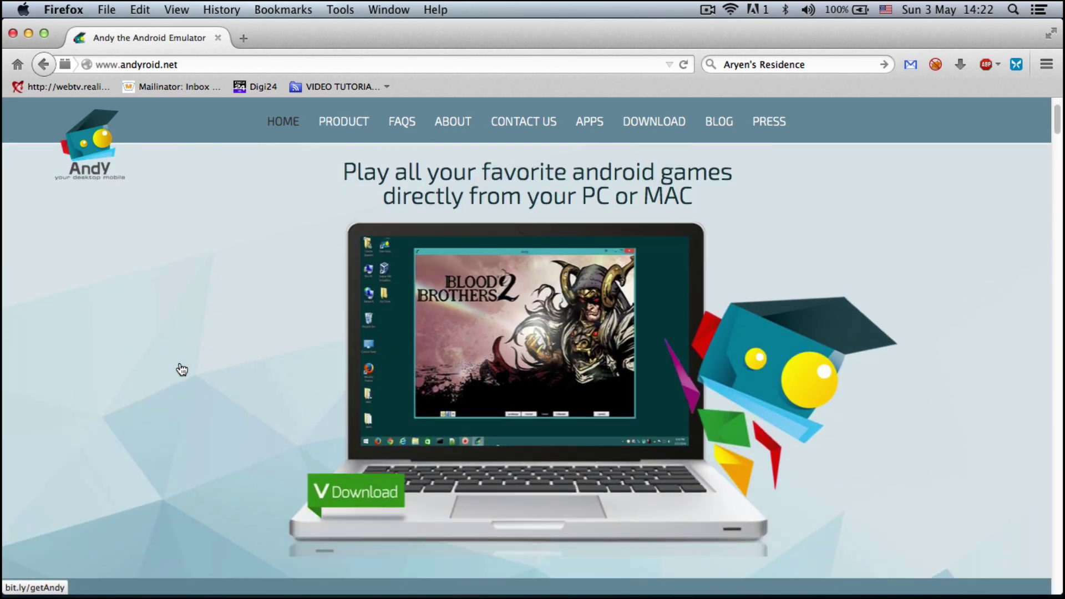